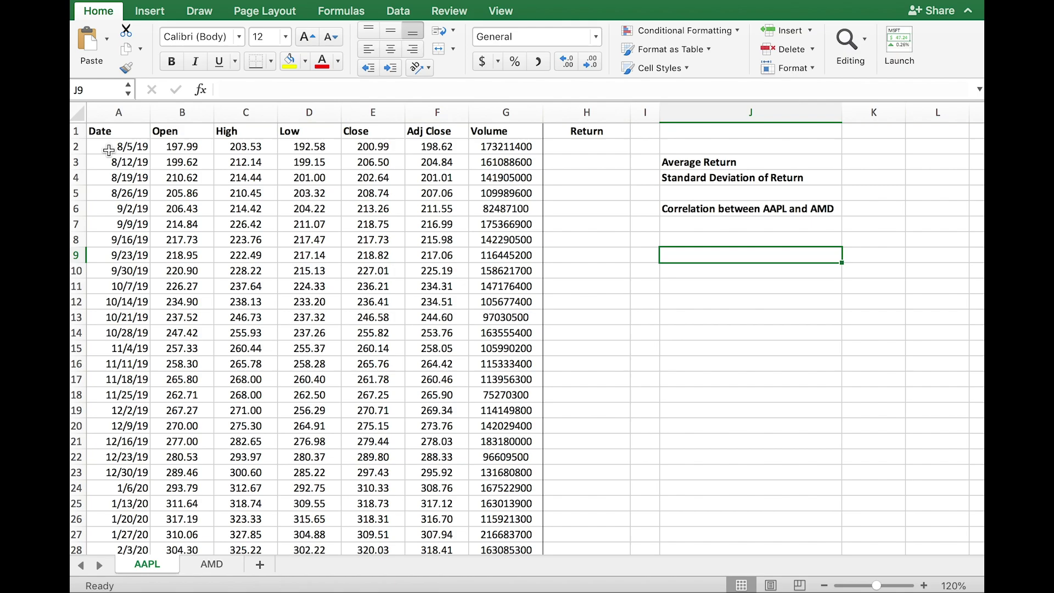
pyautogui.moveTo(108, 150); pyautogui.dragTo(499, 149)
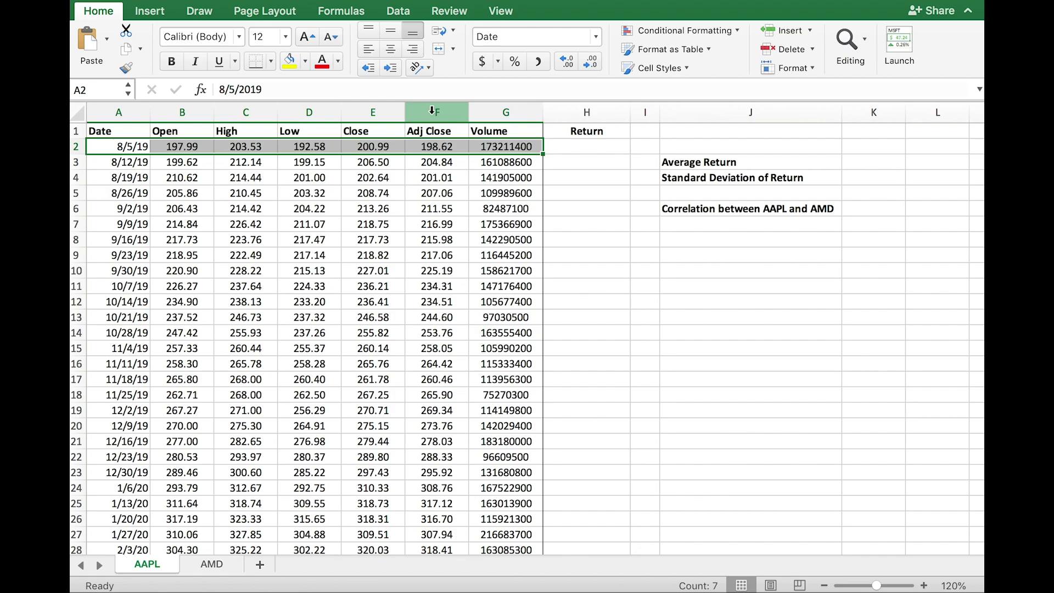
pyautogui.click(431, 109)
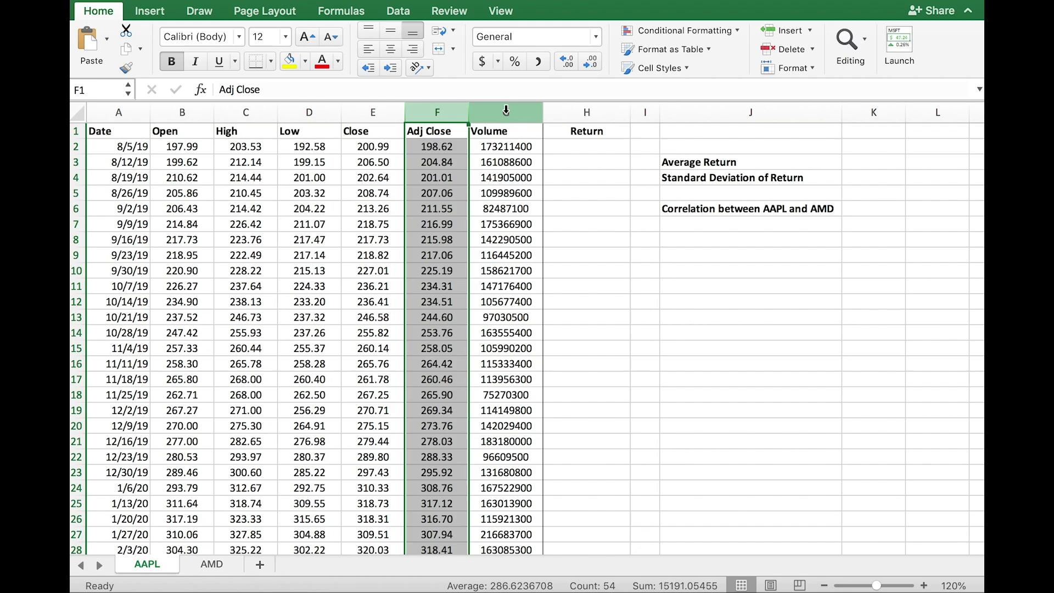
# Enter the return formula =(F3-F2)/F2 in cell H3 of the AAPL sheet, based on the Adj Close prices
pyautogui.click(559, 160)
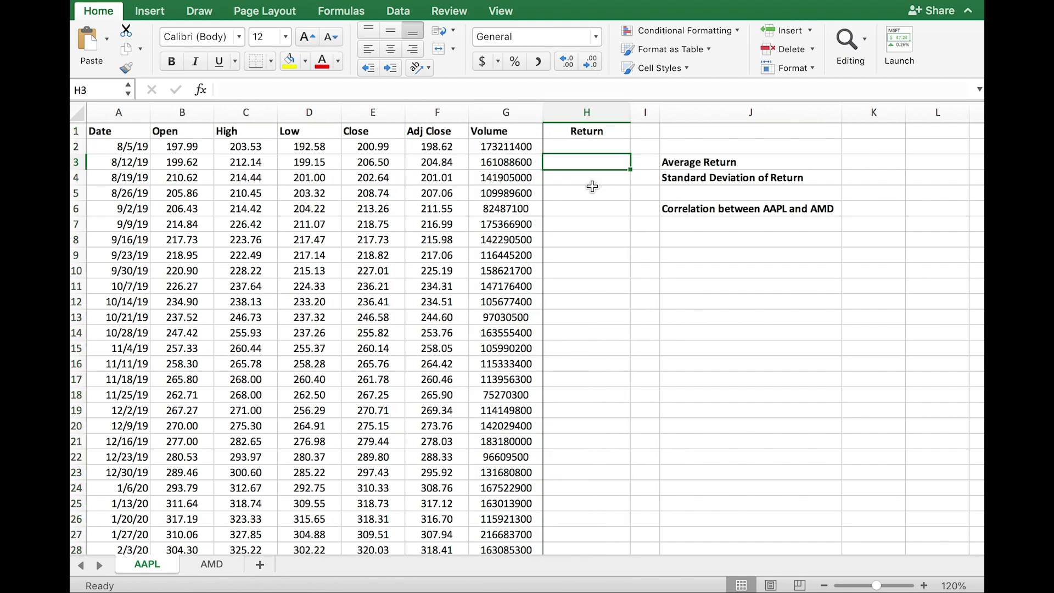
pyautogui.write('=(')
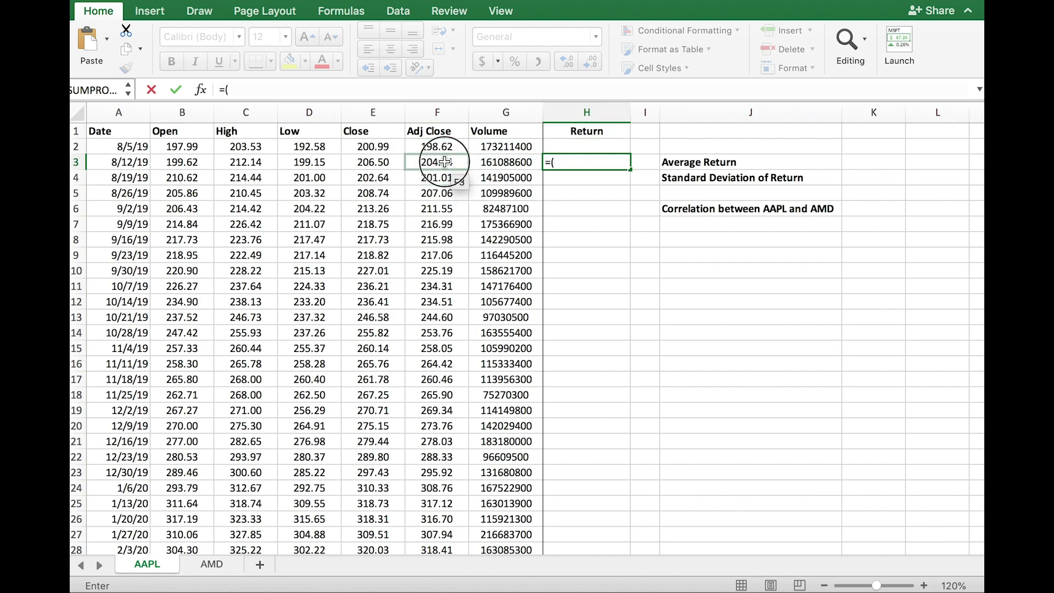
pyautogui.click(444, 162)
pyautogui.write('-')
pyautogui.click(436, 145)
pyautogui.write(')')
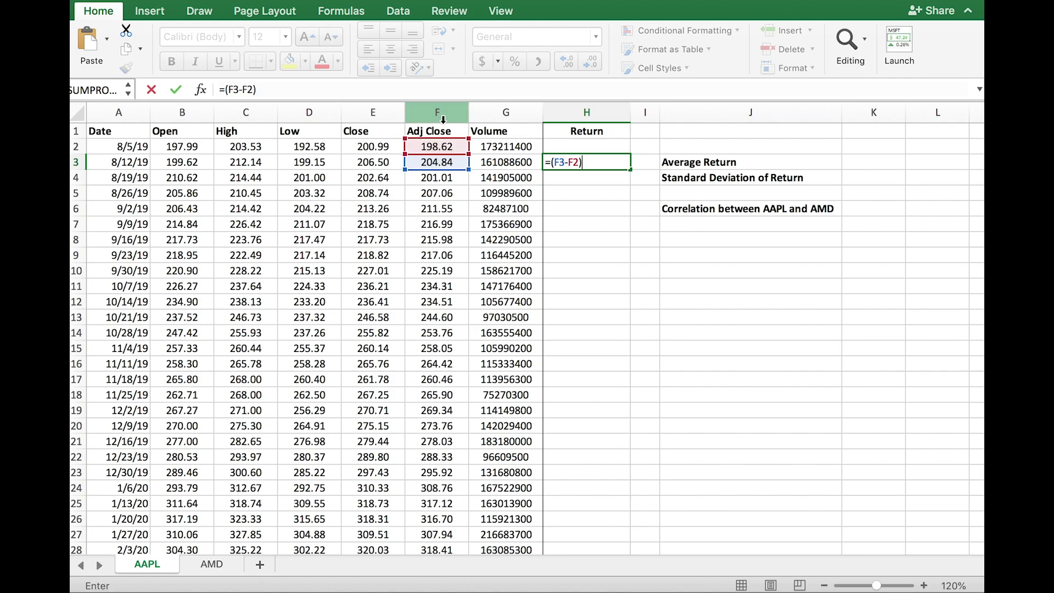
pyautogui.write('/')
pyautogui.click(424, 147)
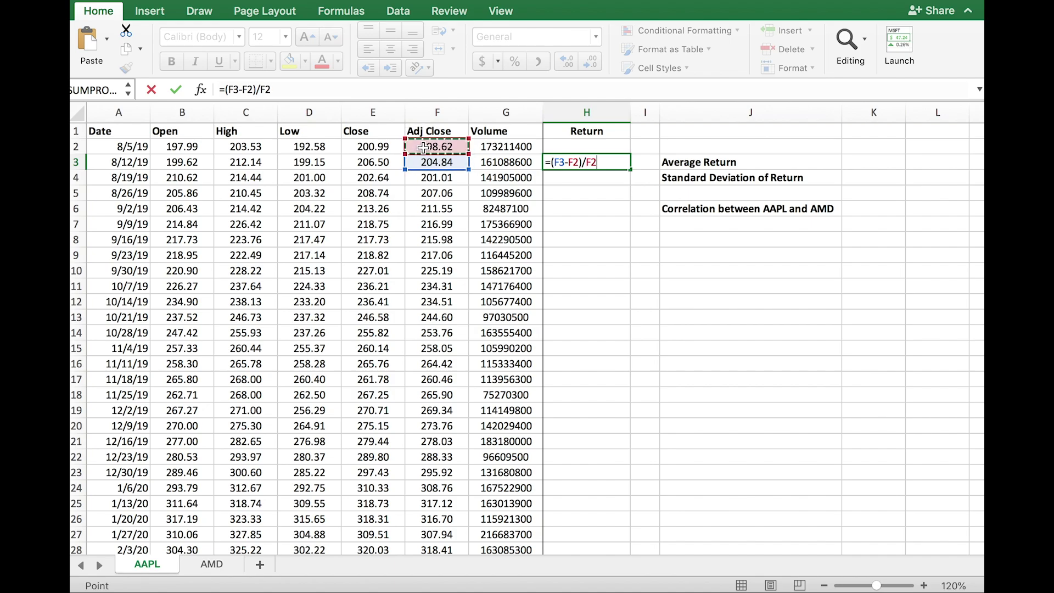
pyautogui.press('Return')
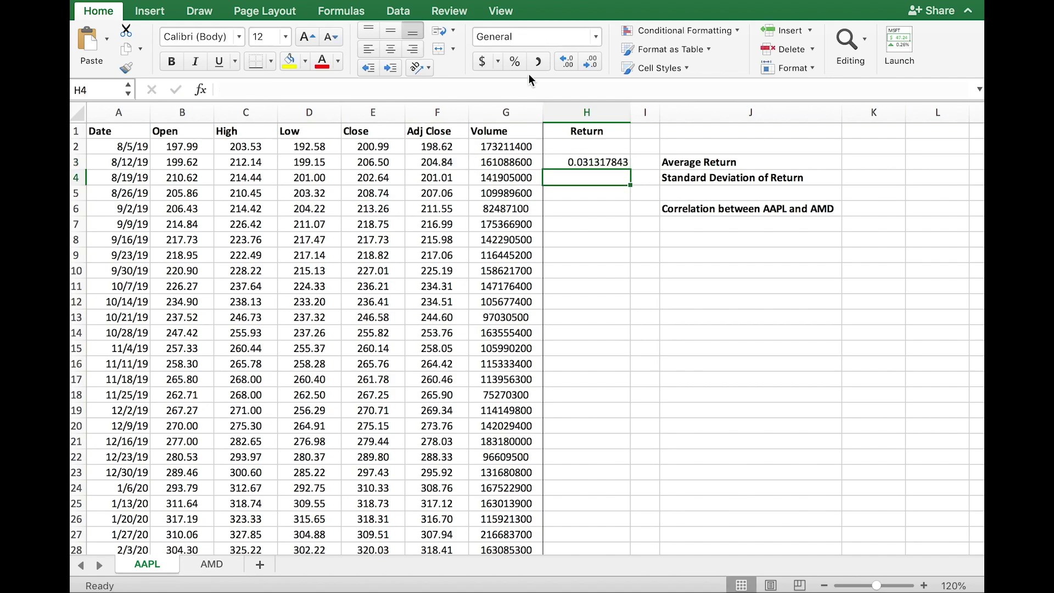
# Fill the return formula from H3 down the Return column to row 54
pyautogui.click(565, 163)
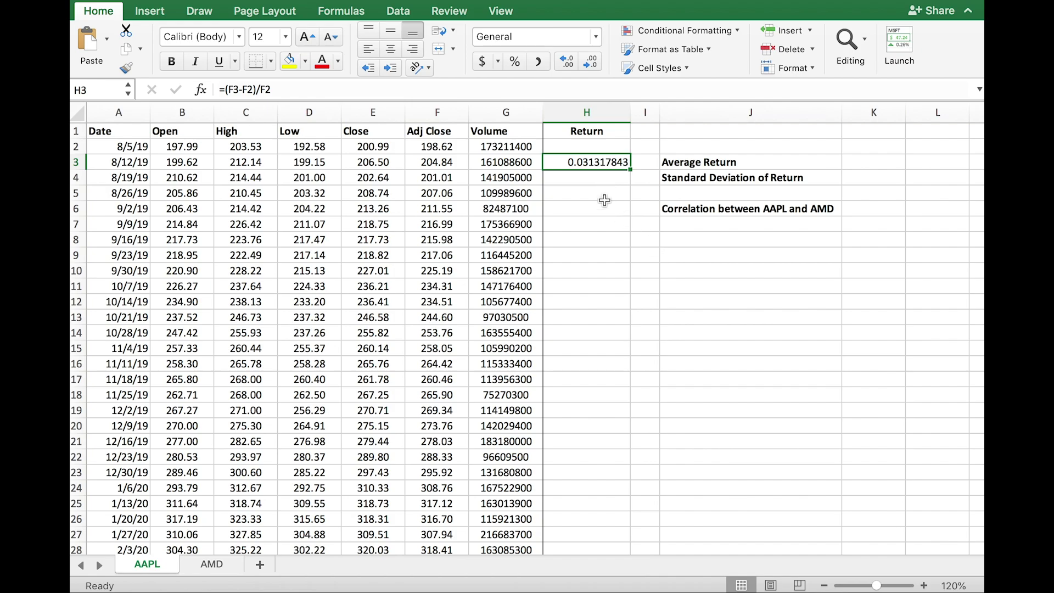
pyautogui.click(632, 170)
pyautogui.moveTo(631, 170); pyautogui.dragTo(619, 505)
pyautogui.scroll(3, 583, 291)
pyautogui.scroll(8, 584, 291)
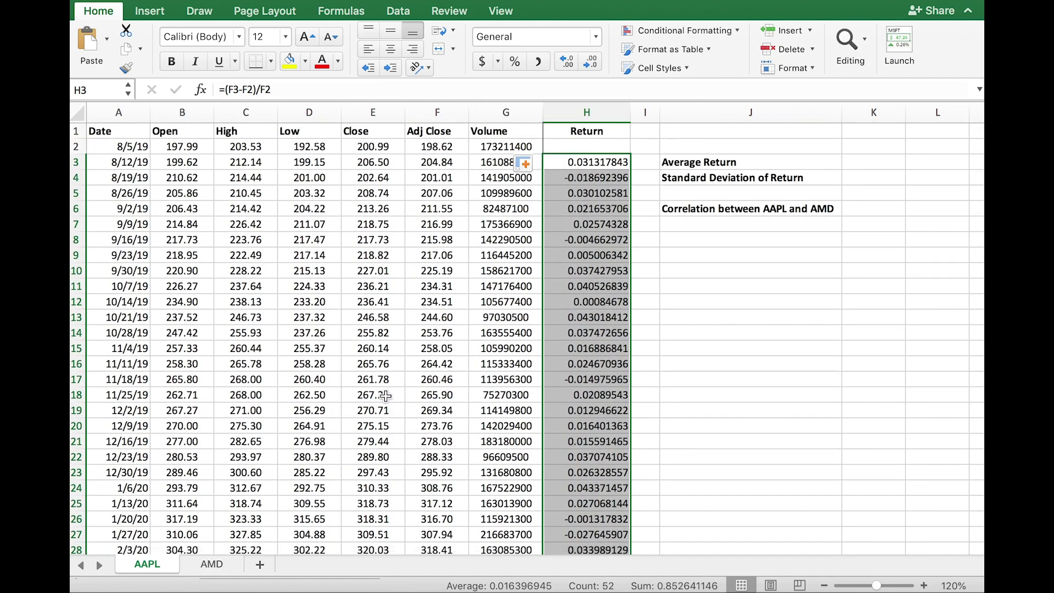
# Review the 8/12/19 row and look through the calculated returns down the Return column
pyautogui.click(606, 162)
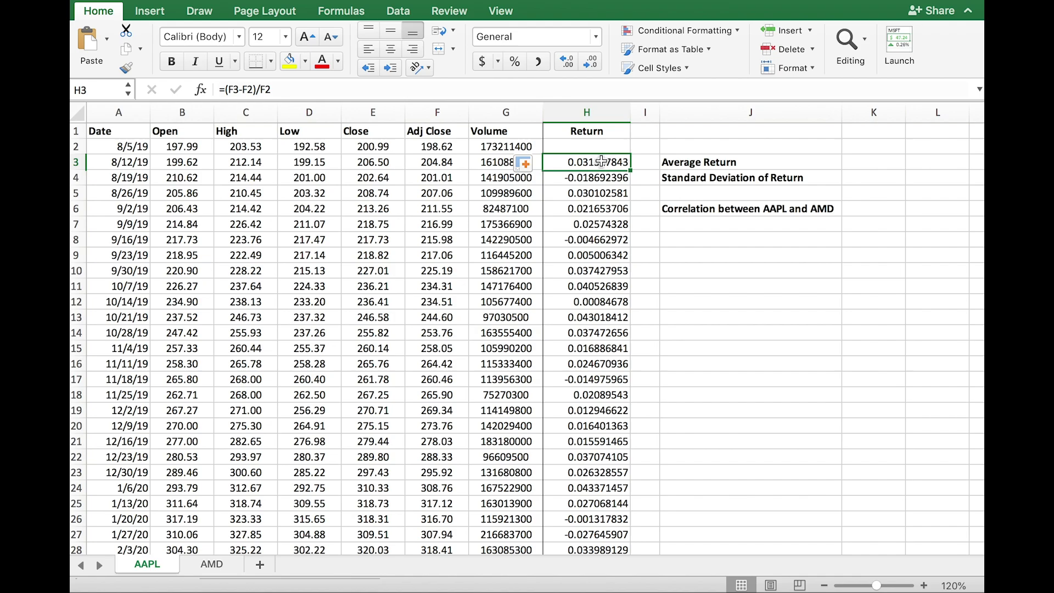
pyautogui.moveTo(605, 162)
pyautogui.mouseDown()
pyautogui.moveTo(176, 177)
pyautogui.moveTo(110, 164)
pyautogui.mouseUp()
pyautogui.scroll(-5, 606, 363)
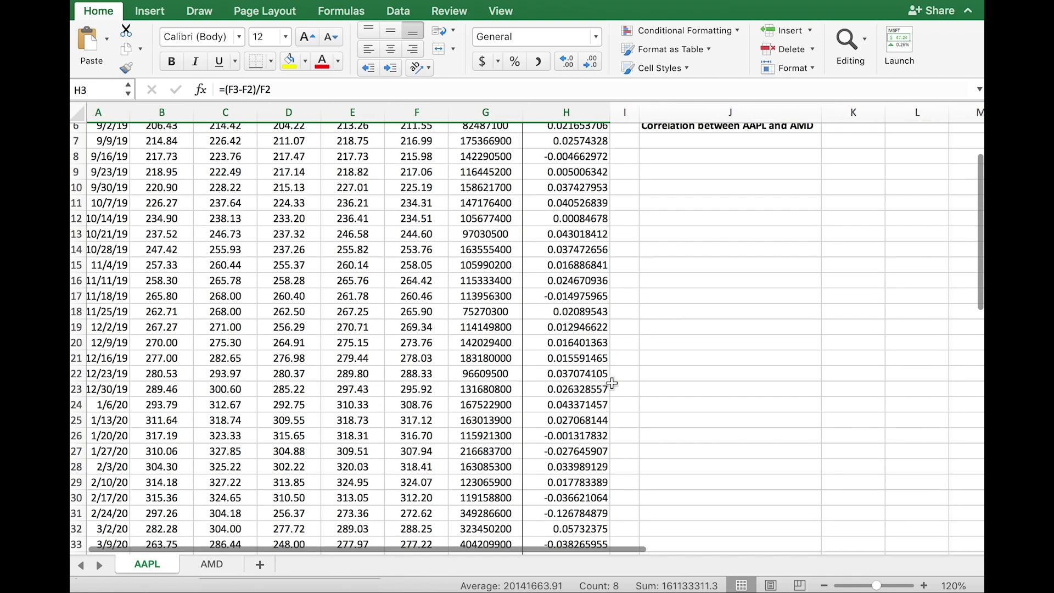
pyautogui.scroll(-5, 611, 382)
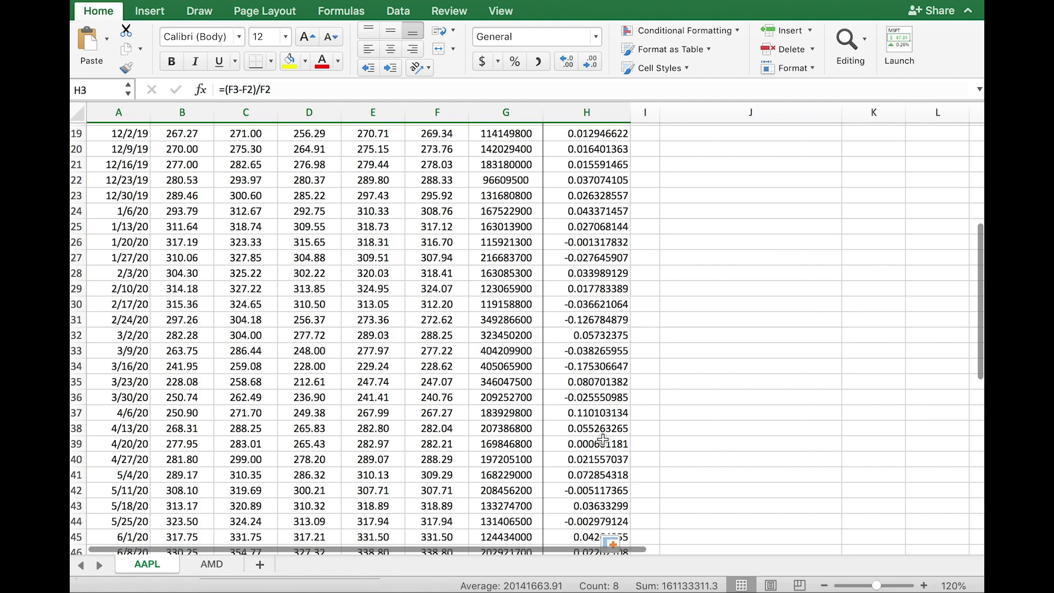
pyautogui.scroll(-3, 603, 439)
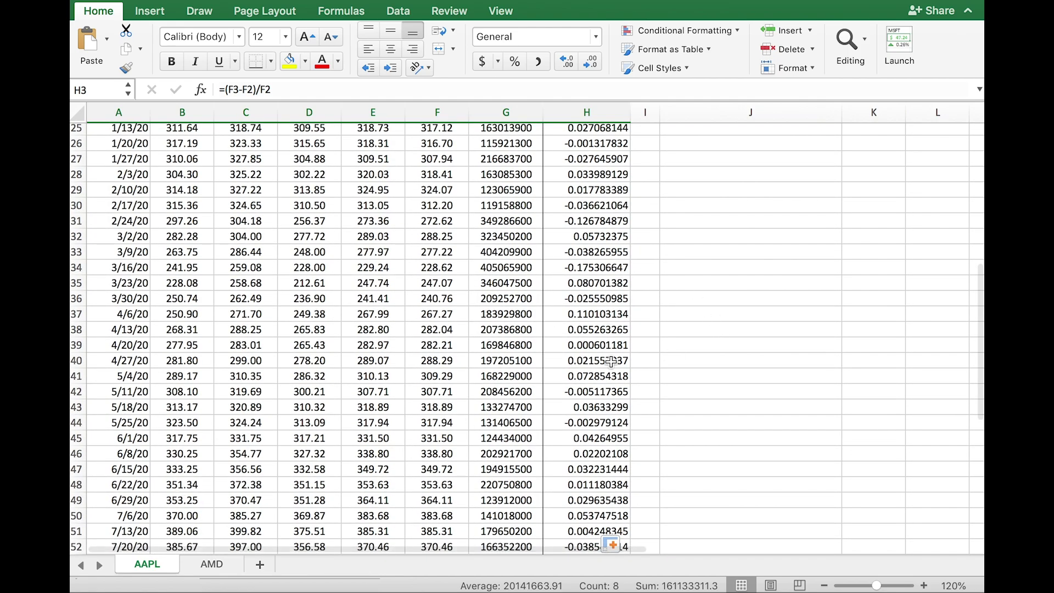
pyautogui.scroll(10, 587, 395)
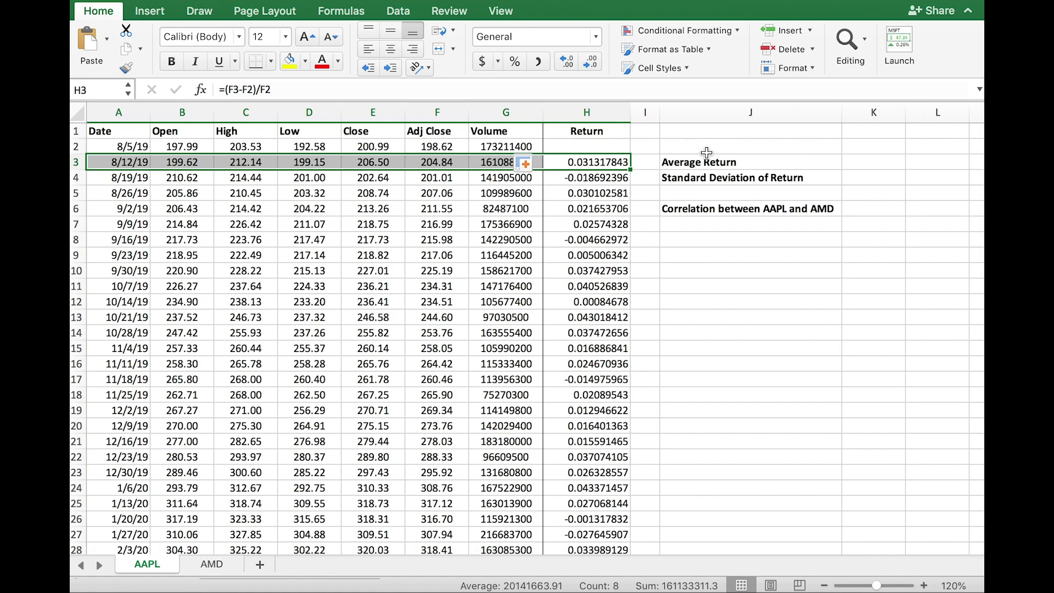
# Calculate the Average Return in K3 with the AVERAGE function over H3:H54
pyautogui.click(865, 161)
pyautogui.press('super+b')
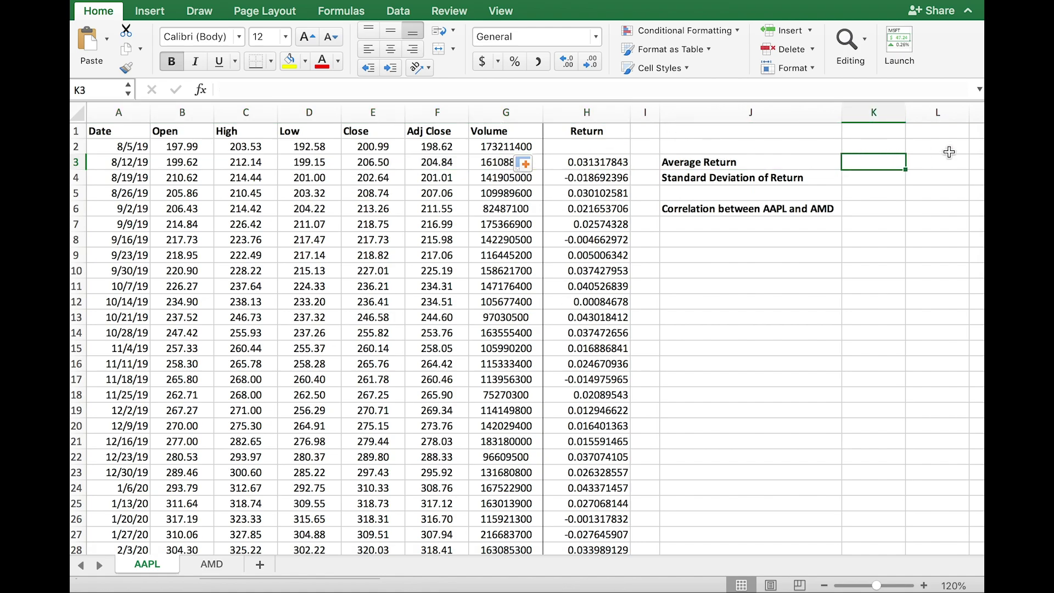
pyautogui.write('=a')
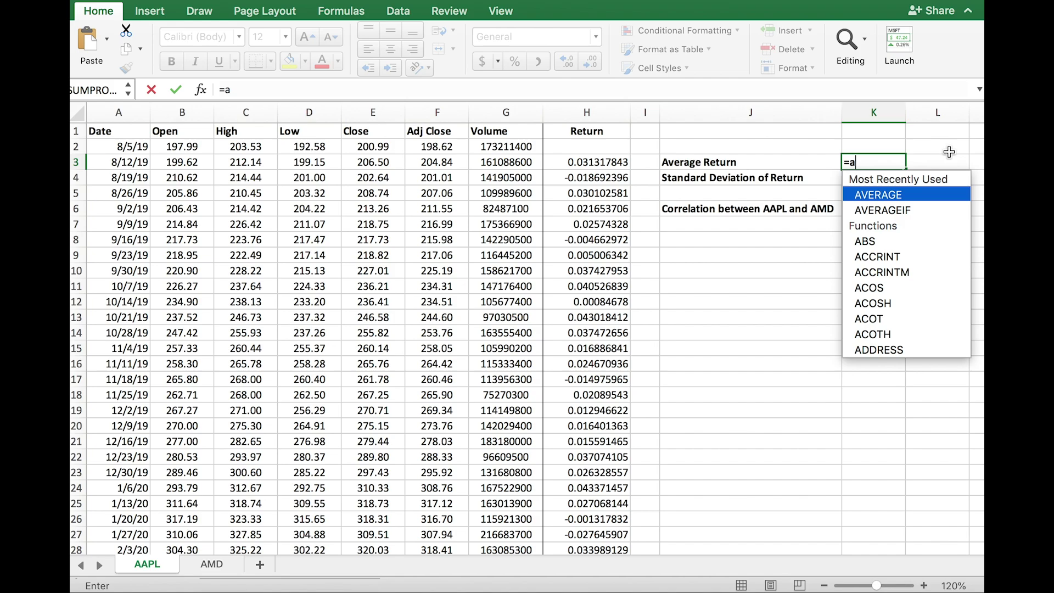
pyautogui.write('verage')
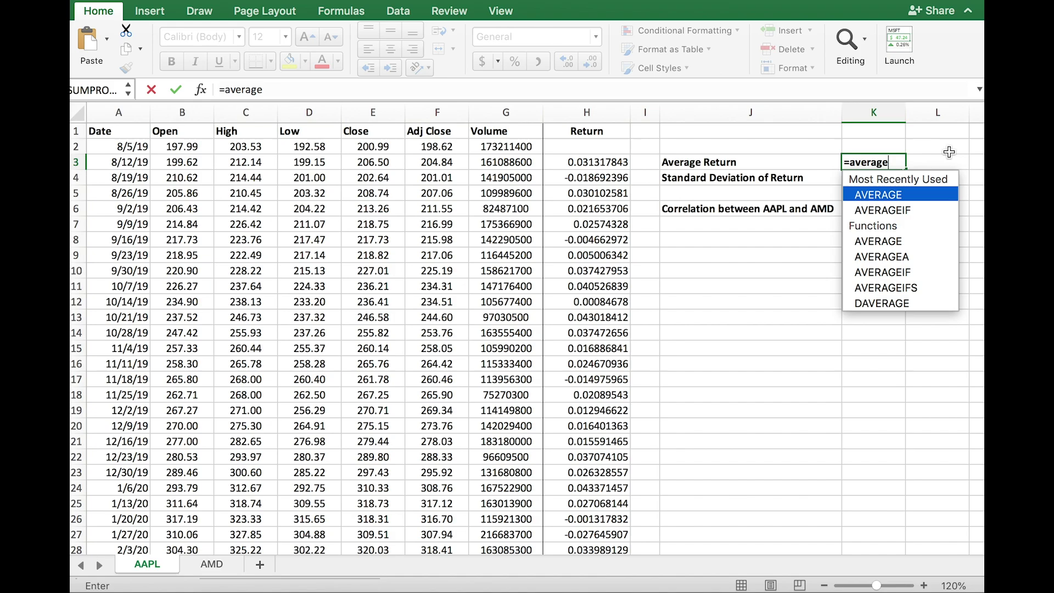
pyautogui.write('(')
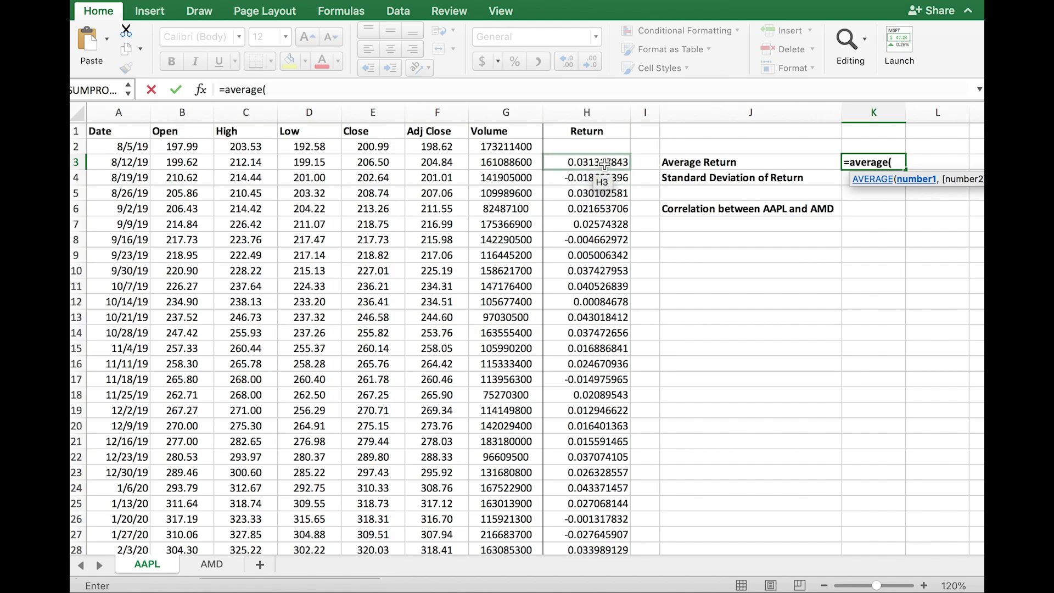
pyautogui.moveTo(586, 159); pyautogui.dragTo(611, 575)
pyautogui.moveTo(609, 579); pyautogui.dragTo(602, 486)
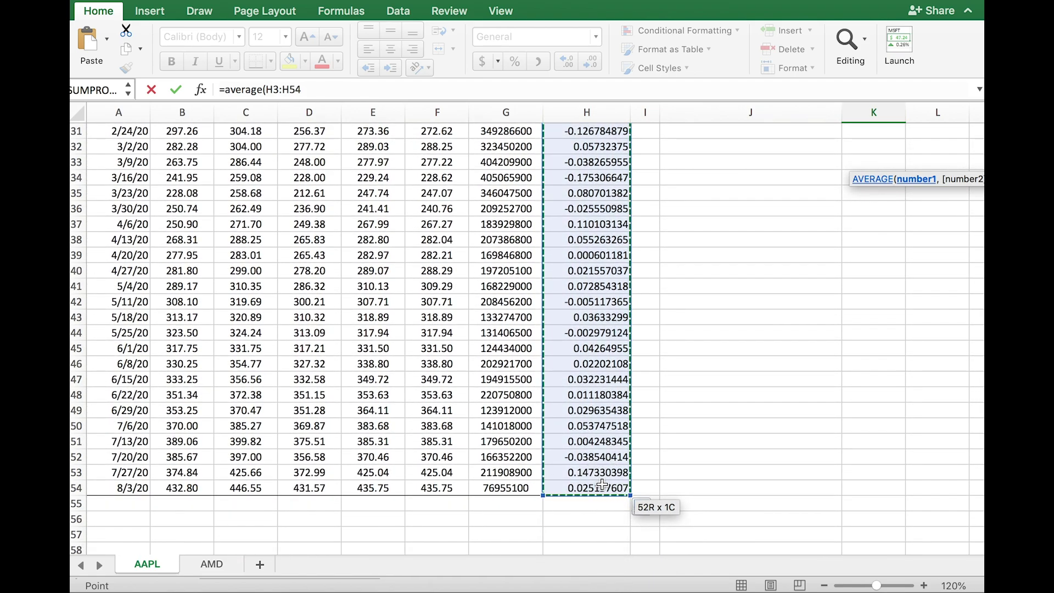
pyautogui.press('Return')
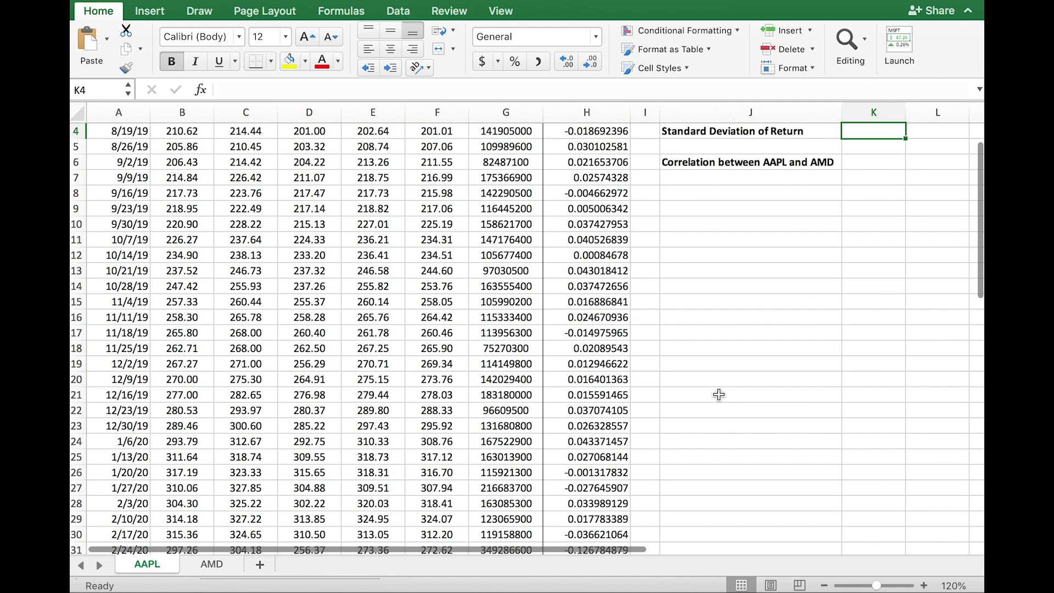
pyautogui.scroll(2, 741, 396)
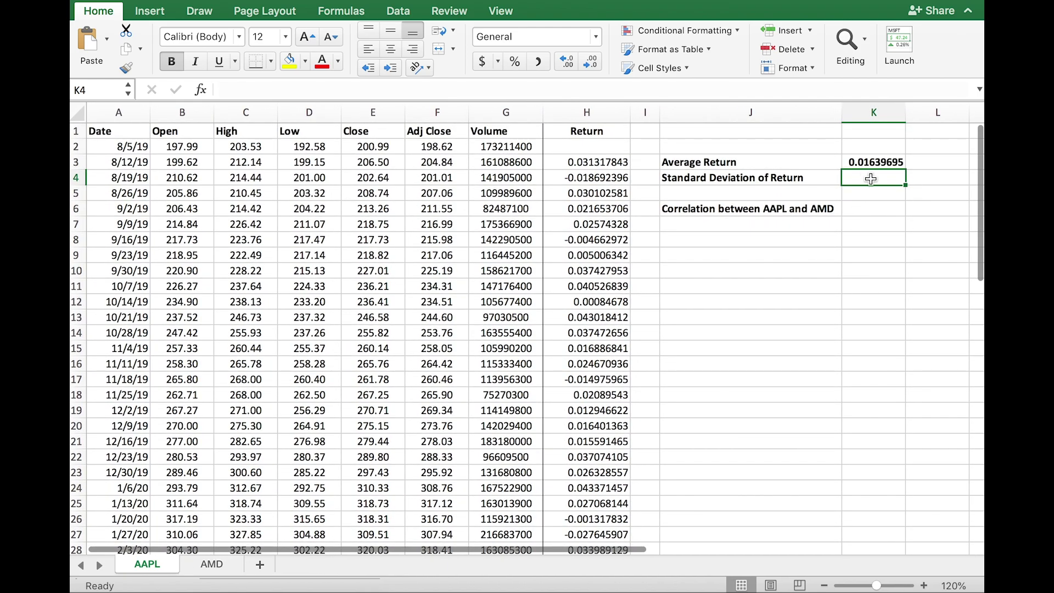
pyautogui.click(861, 163)
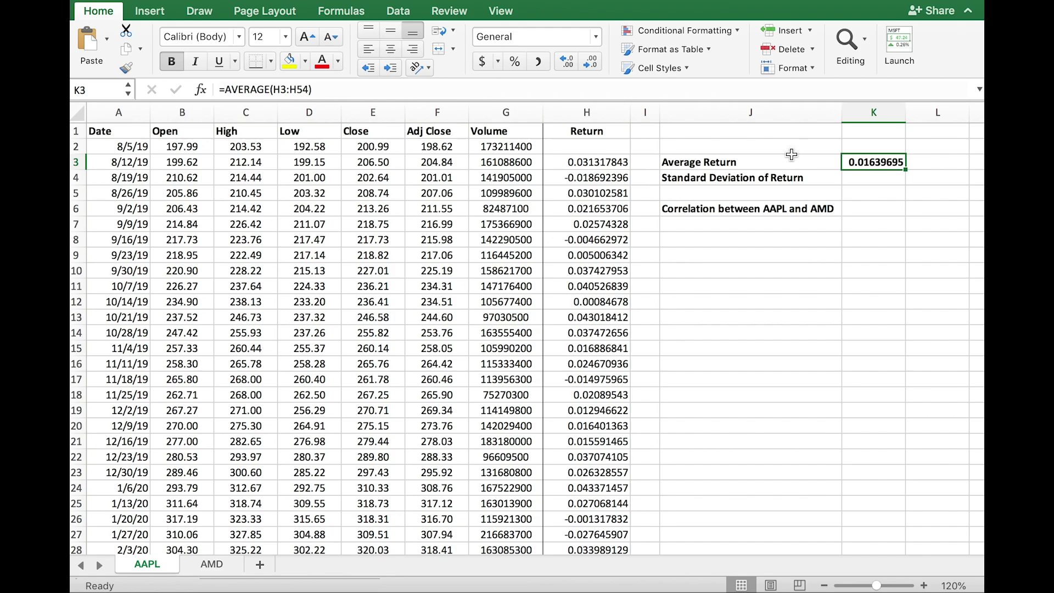
# Calculate the Standard Deviation of Return in K4 with the STDEV.S function over H3:H54
pyautogui.click(862, 179)
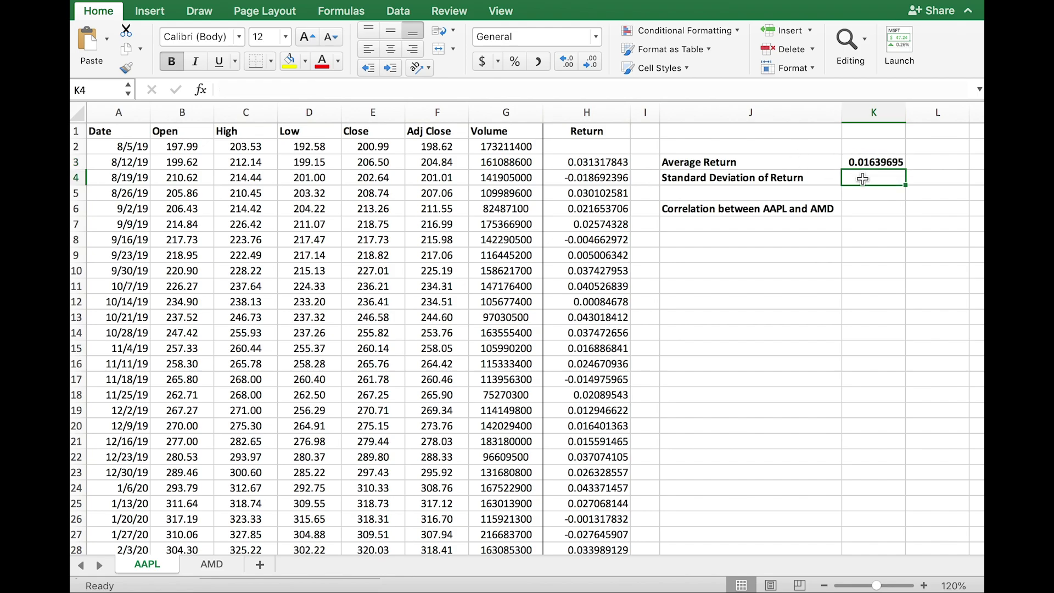
pyautogui.write('=')
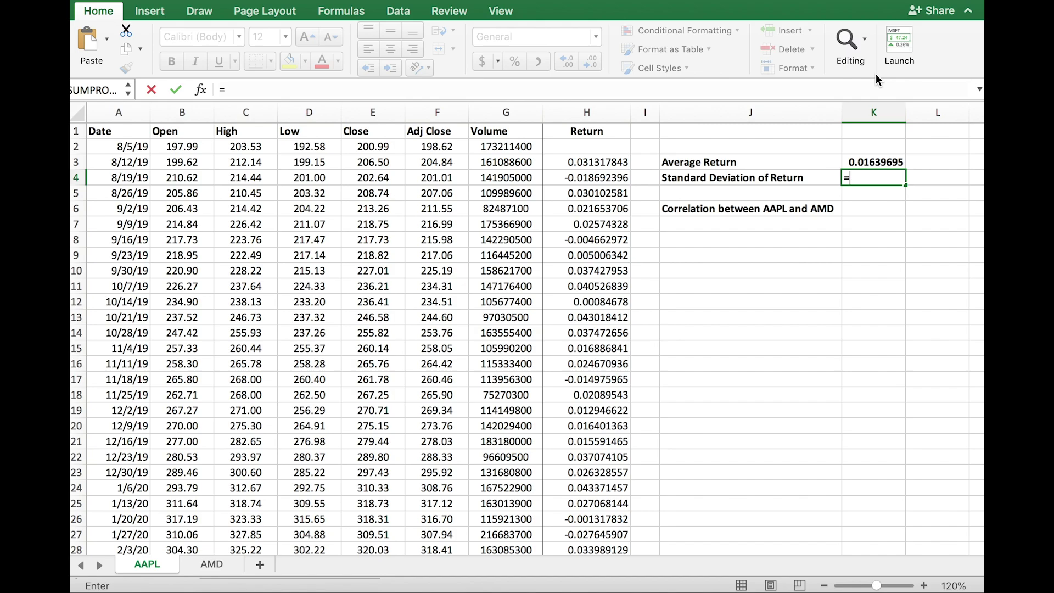
pyautogui.write('std')
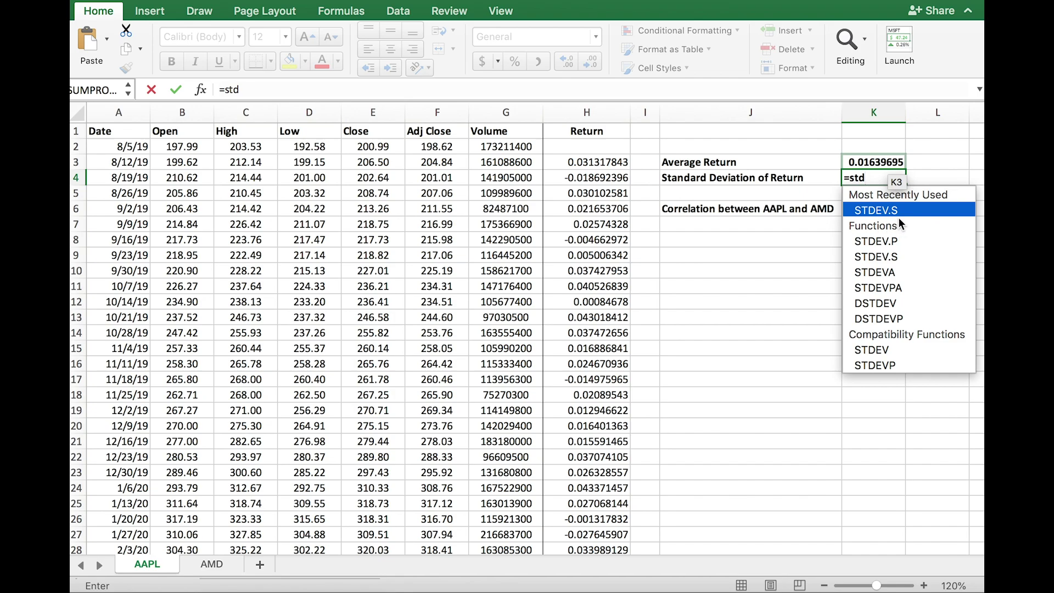
pyautogui.press('Tab')
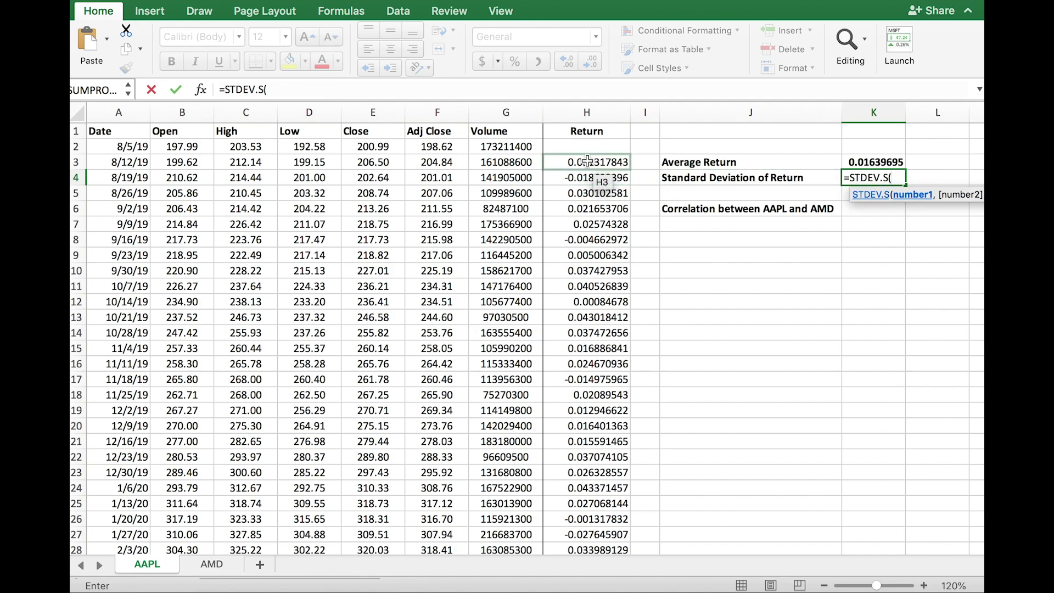
pyautogui.moveTo(587, 161); pyautogui.dragTo(596, 515)
pyautogui.press('Return')
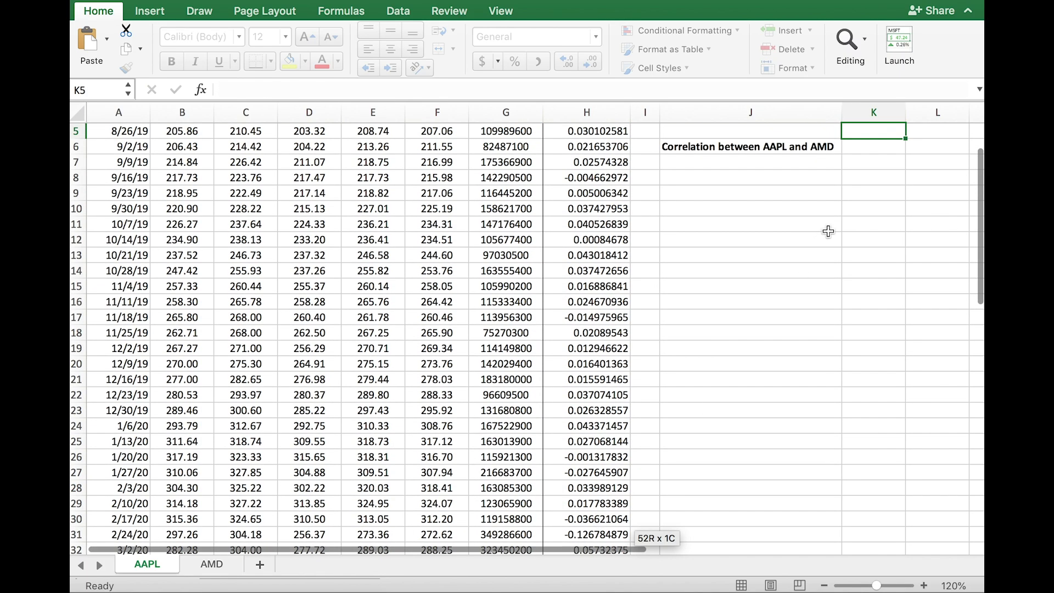
pyautogui.scroll(2, 840, 236)
pyautogui.hscroll(-1, 855, 240)
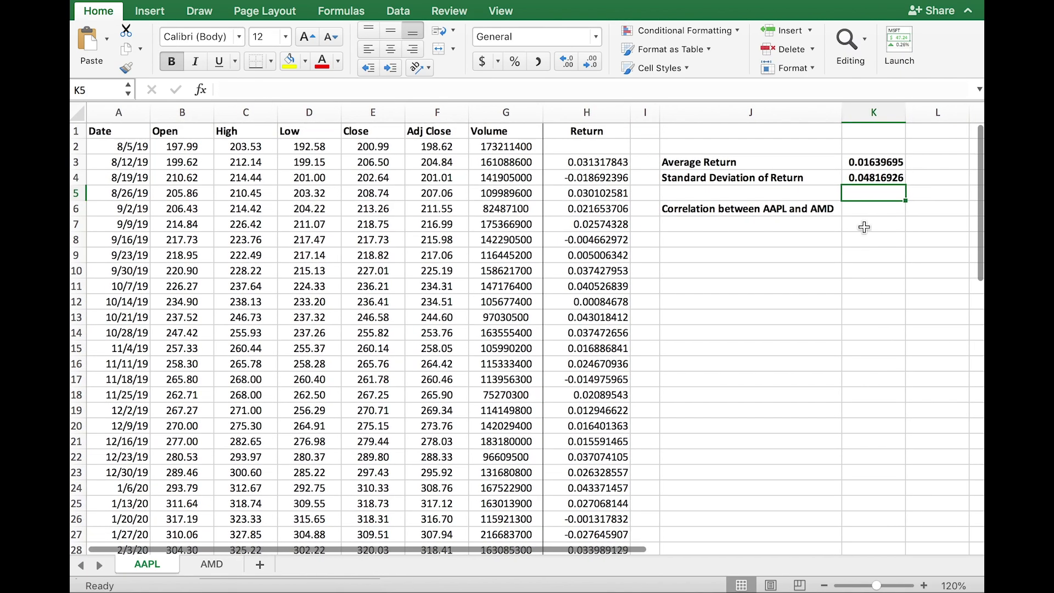
pyautogui.click(872, 177)
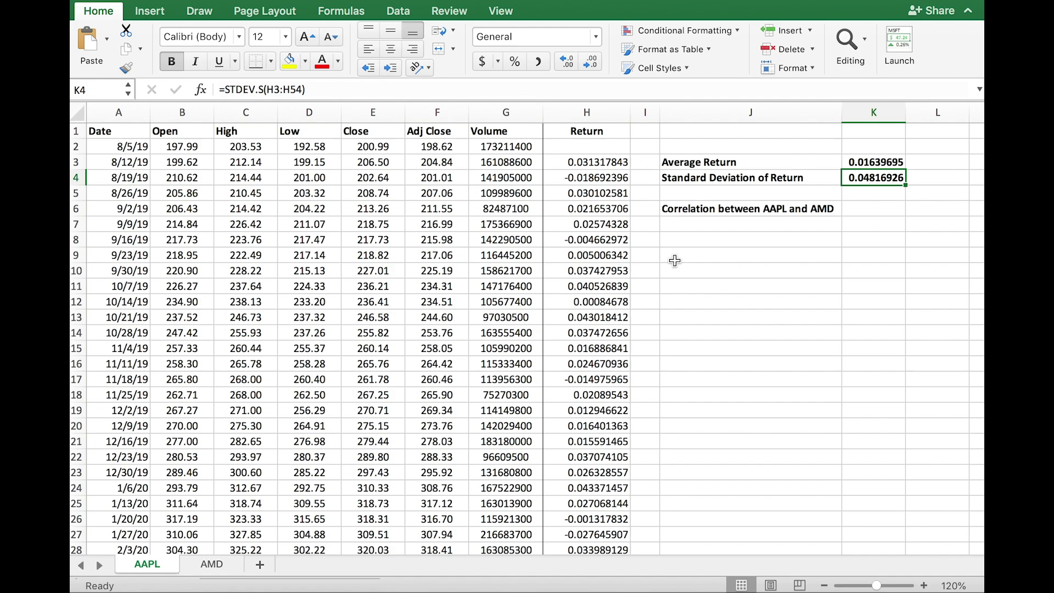
# On the AMD sheet, enter the weekly return formula =(F3-F2)/F2 in H3 for the 8/12/19 row
pyautogui.click(213, 565)
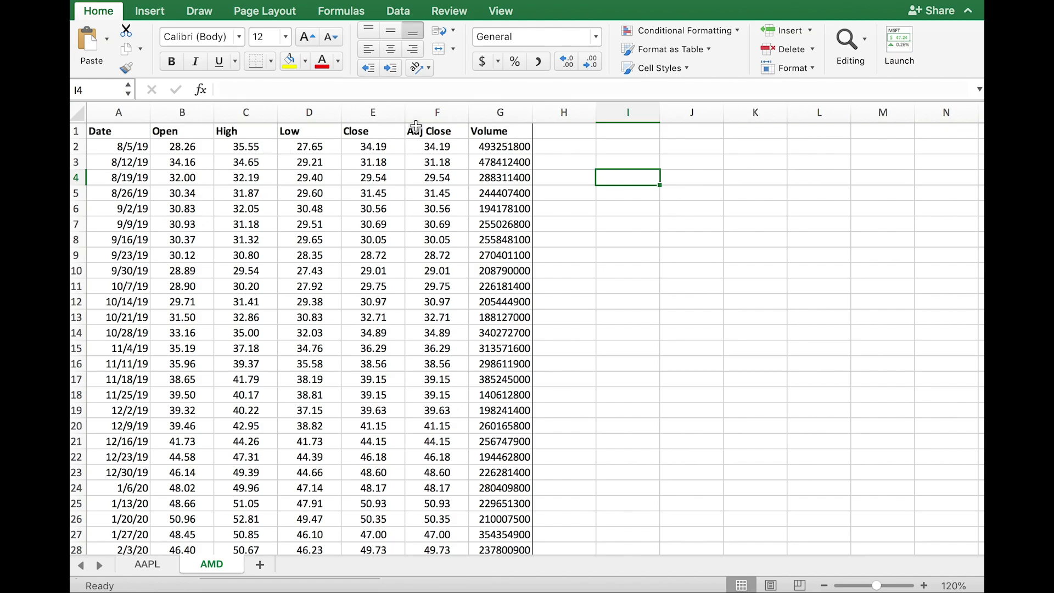
pyautogui.click(542, 163)
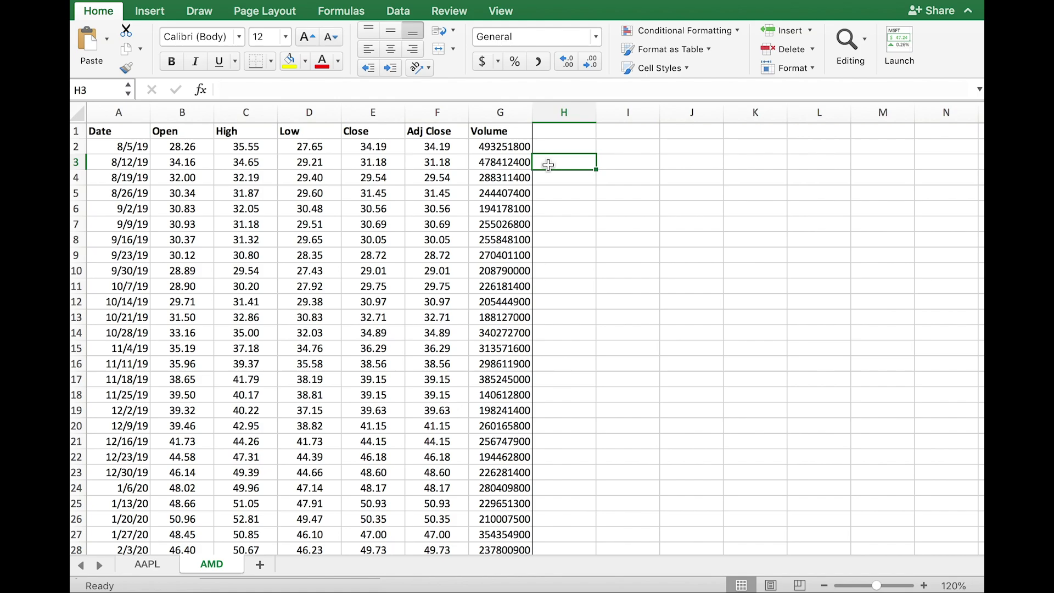
pyautogui.write('=')
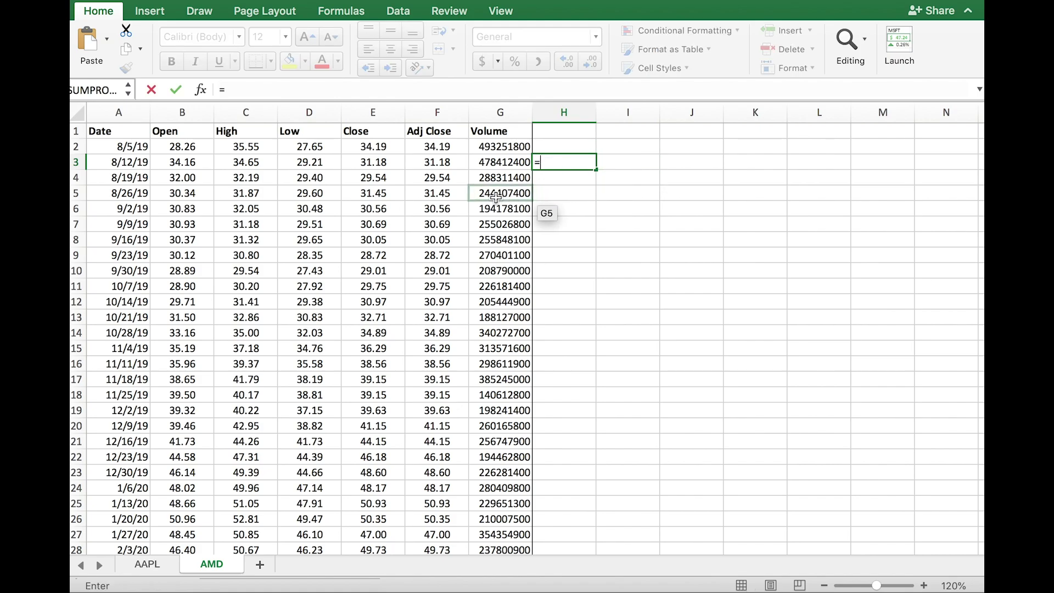
pyautogui.click(435, 164)
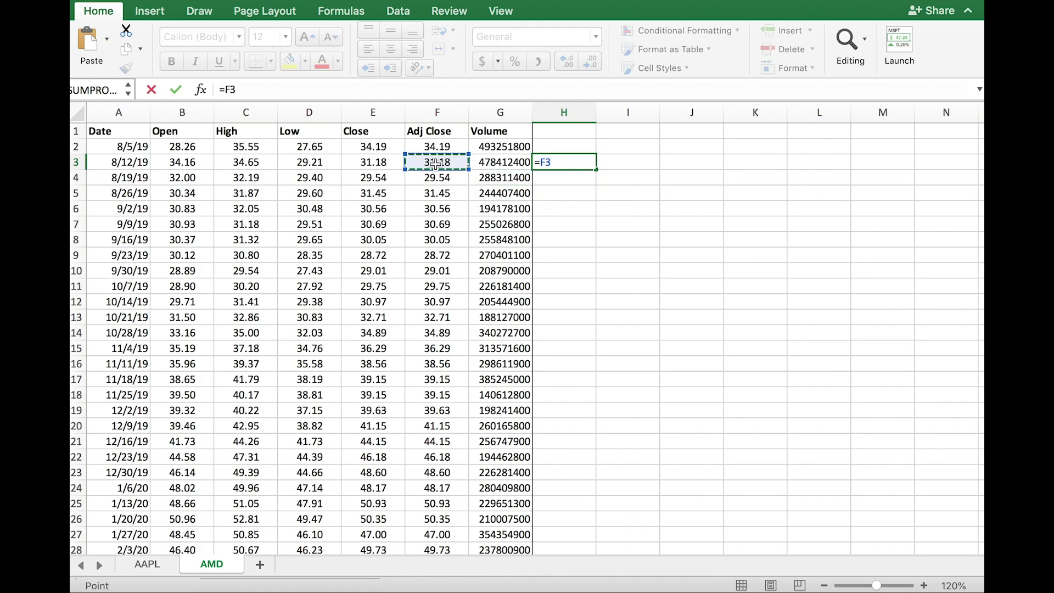
pyautogui.press('BackSpace')
pyautogui.press('BackSpace')
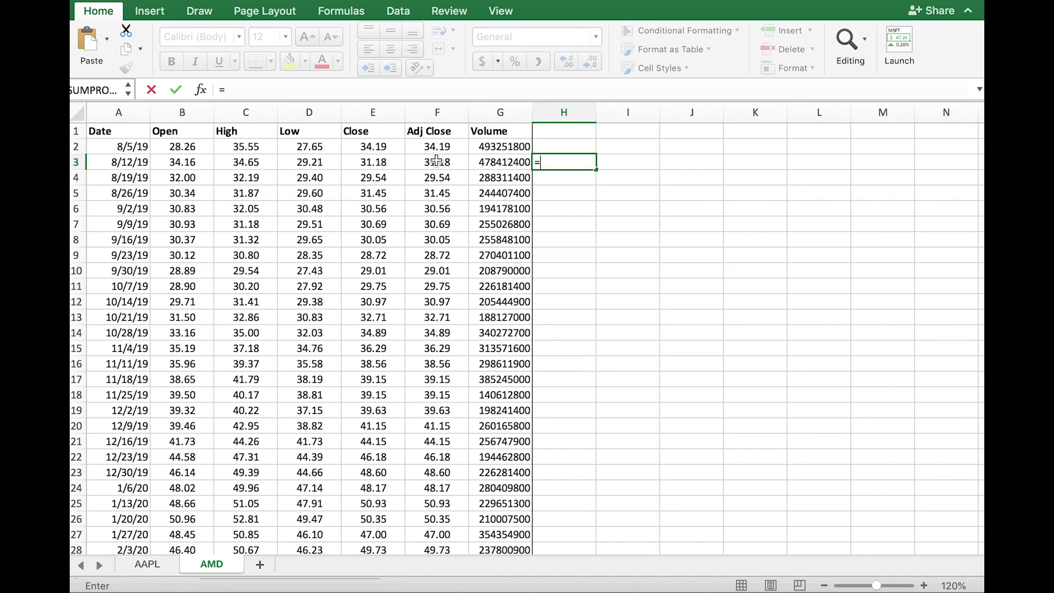
pyautogui.moveTo(436, 159); pyautogui.dragTo(422, 166)
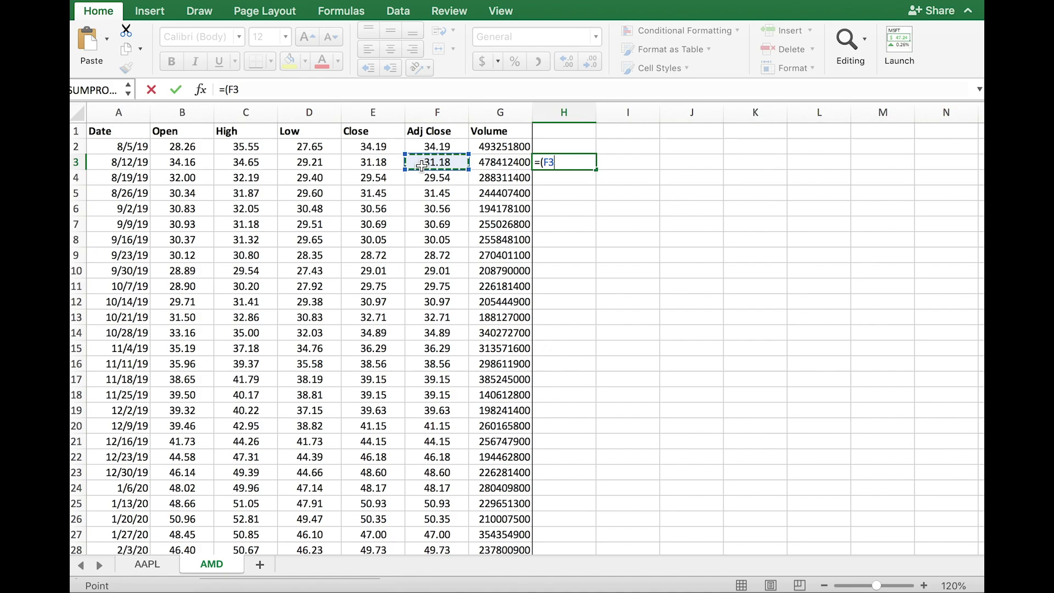
pyautogui.write('-')
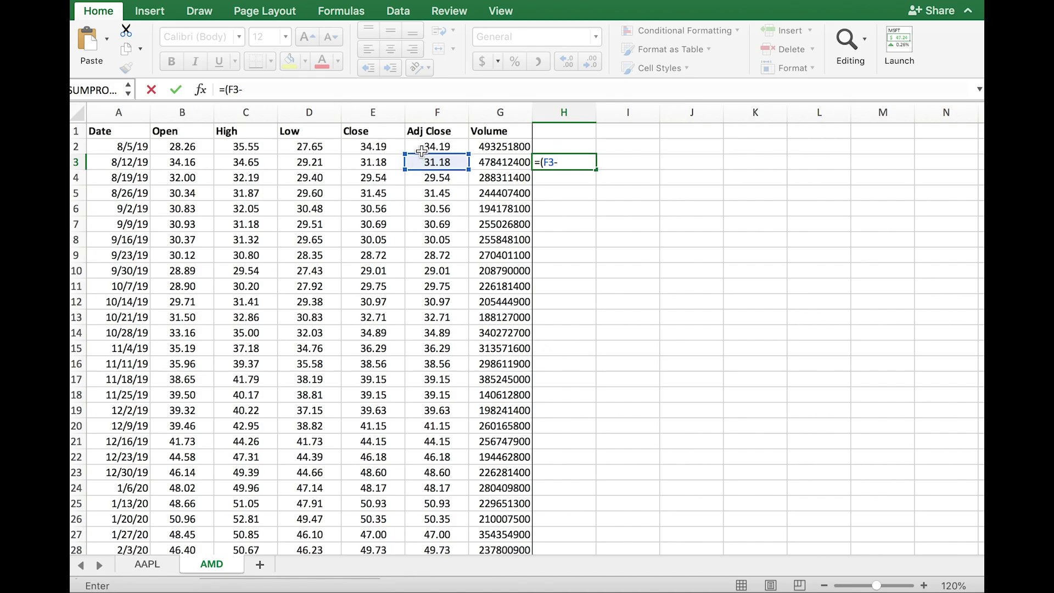
pyautogui.click(422, 146)
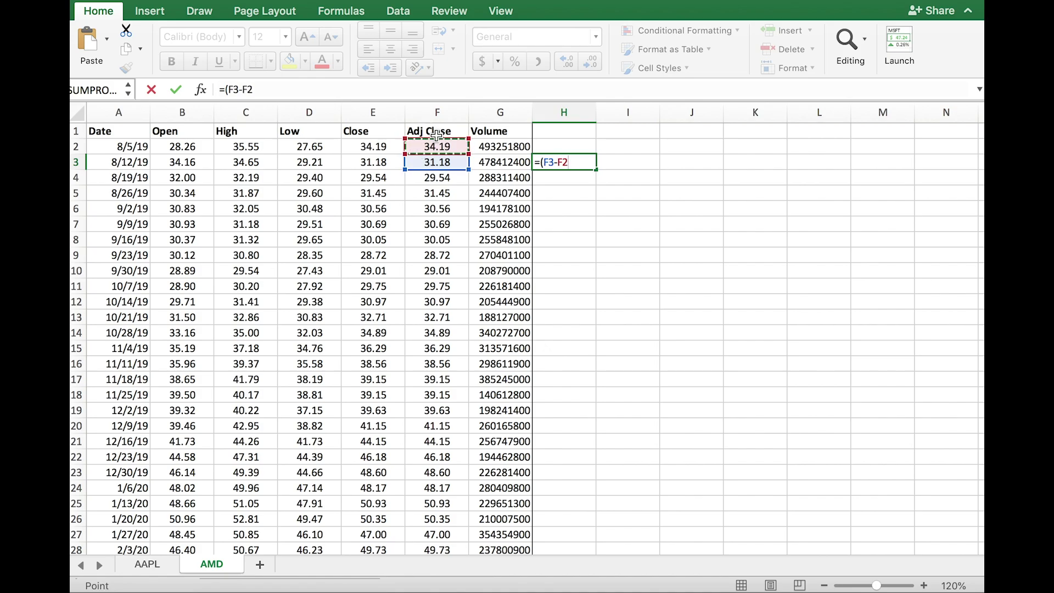
pyautogui.write(')/')
pyautogui.click(429, 147)
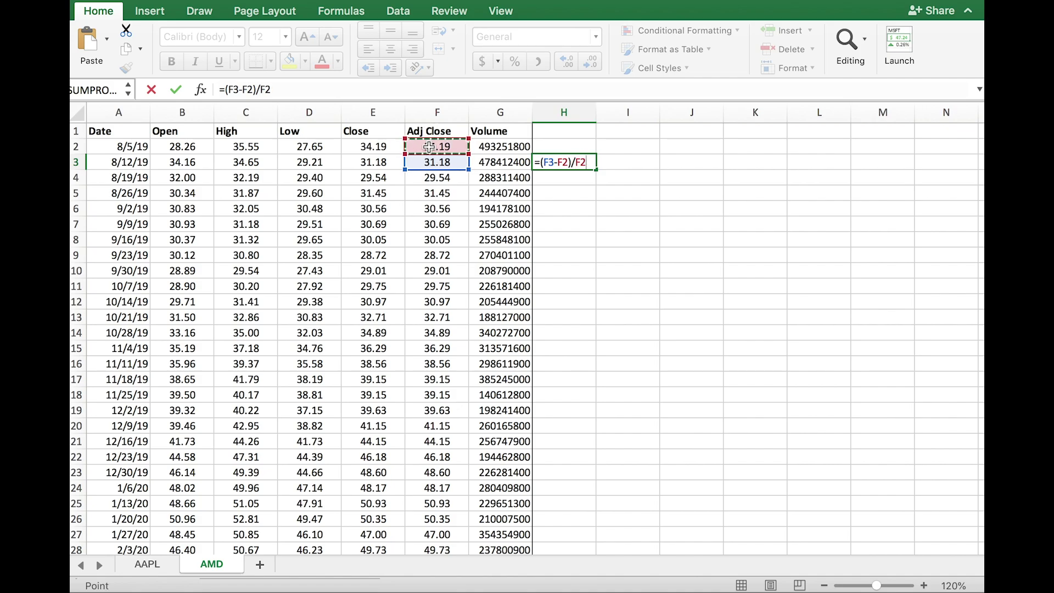
pyautogui.press('Return')
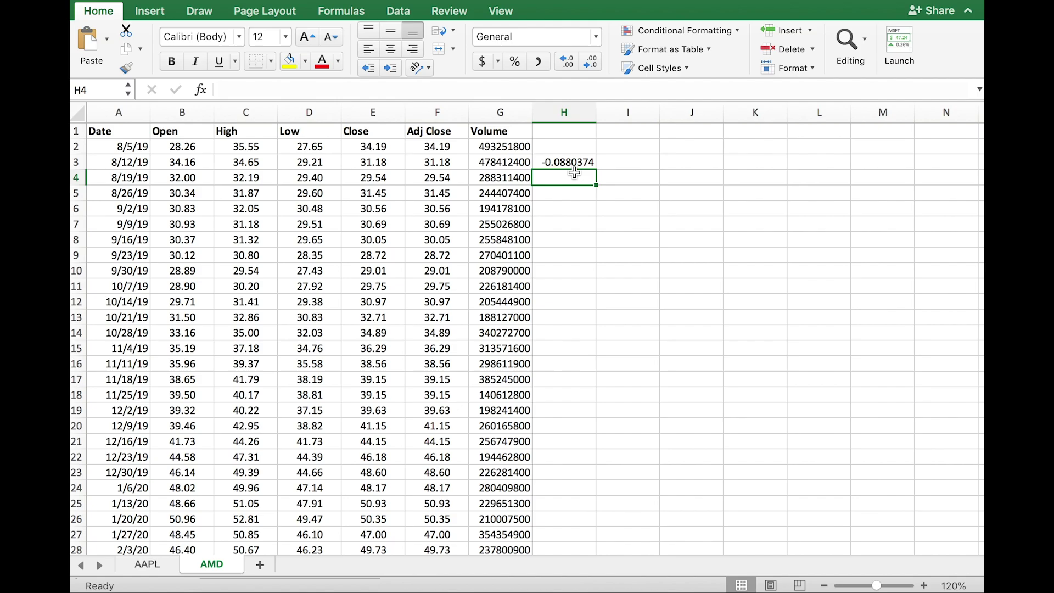
# Fill the AMD return formula from H3 down column H to row 55
pyautogui.click(571, 166)
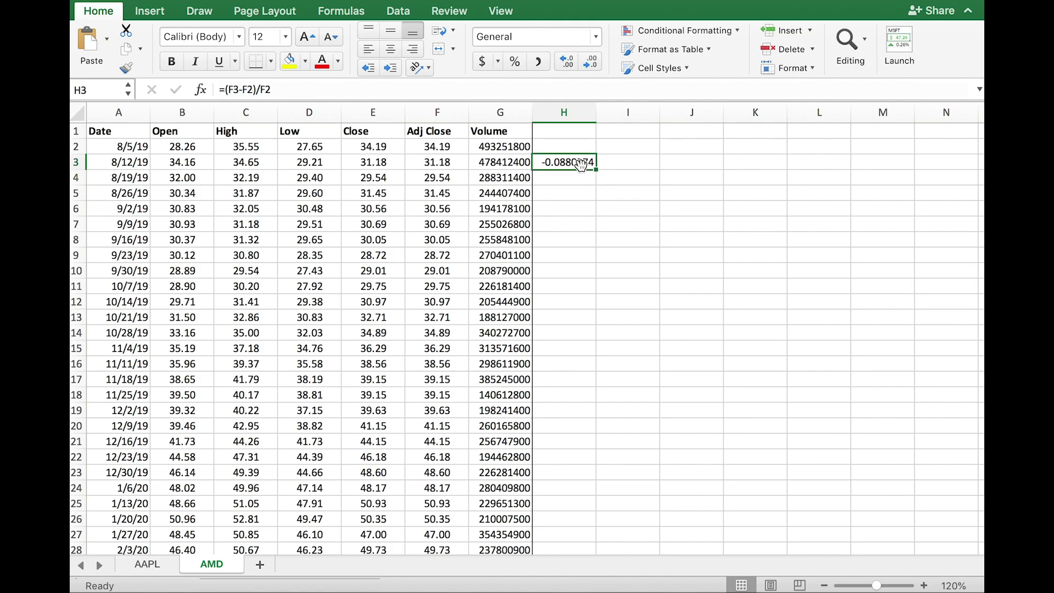
pyautogui.moveTo(121, 162); pyautogui.dragTo(549, 159)
pyautogui.click(568, 165)
pyautogui.moveTo(596, 170); pyautogui.dragTo(590, 523)
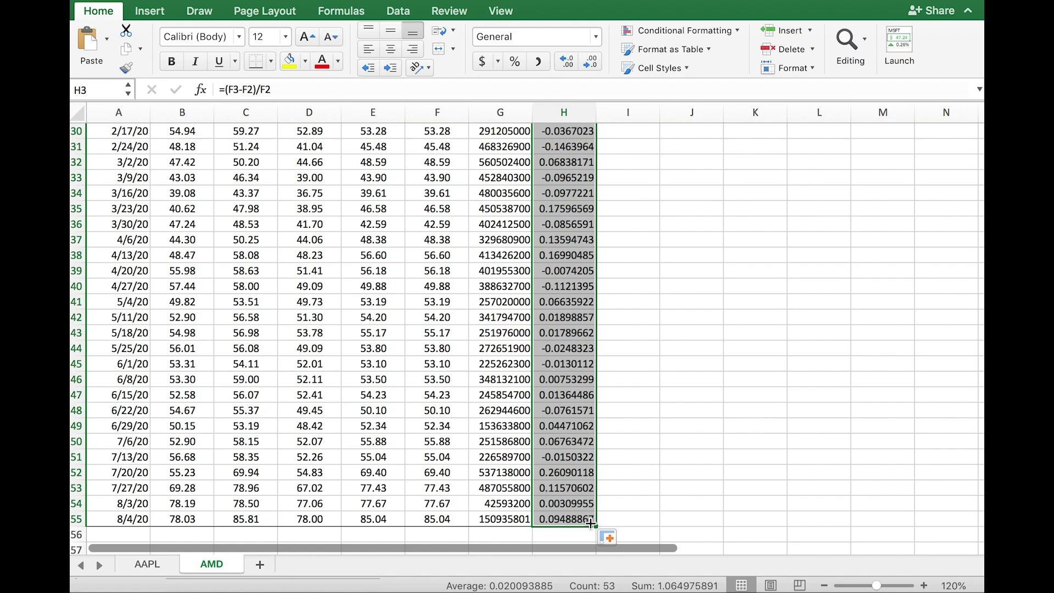
pyautogui.scroll(10, 639, 271)
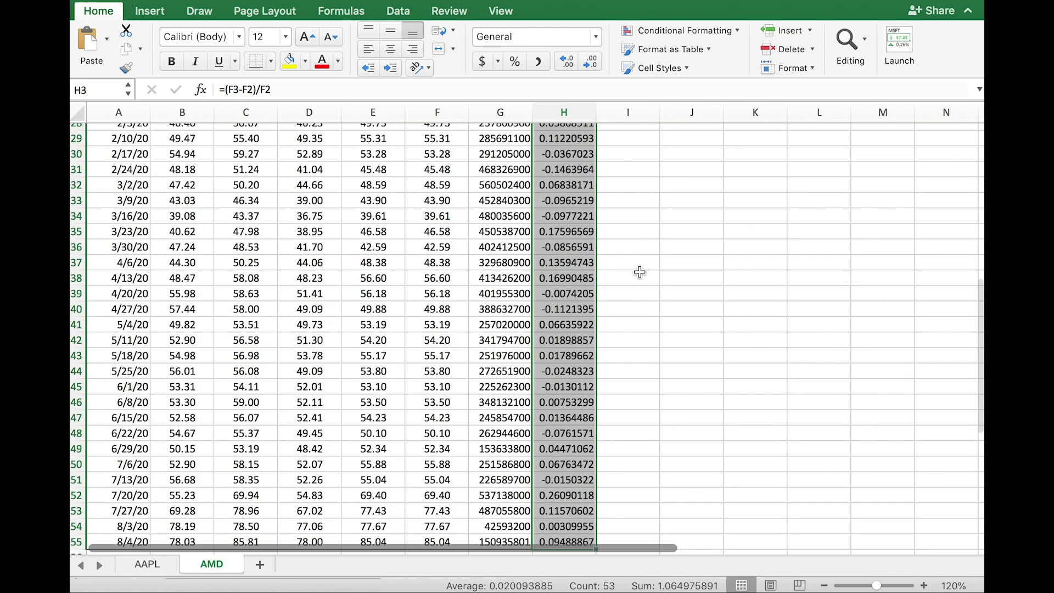
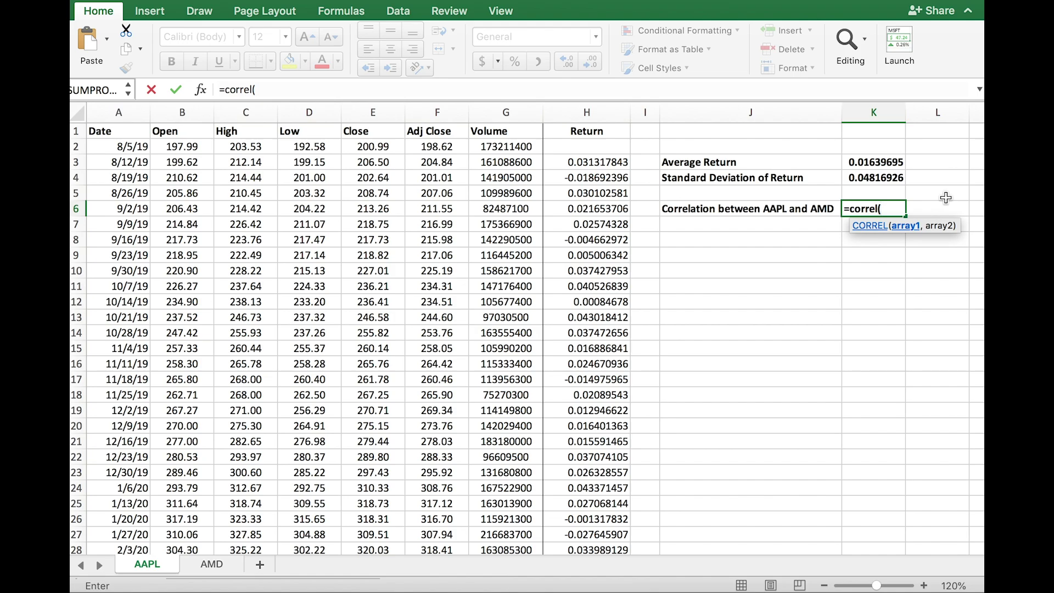
# On the AAPL sheet, enter a CORREL formula in K6 over H3:H54 and AMD!H3:H55
pyautogui.click(940, 207)
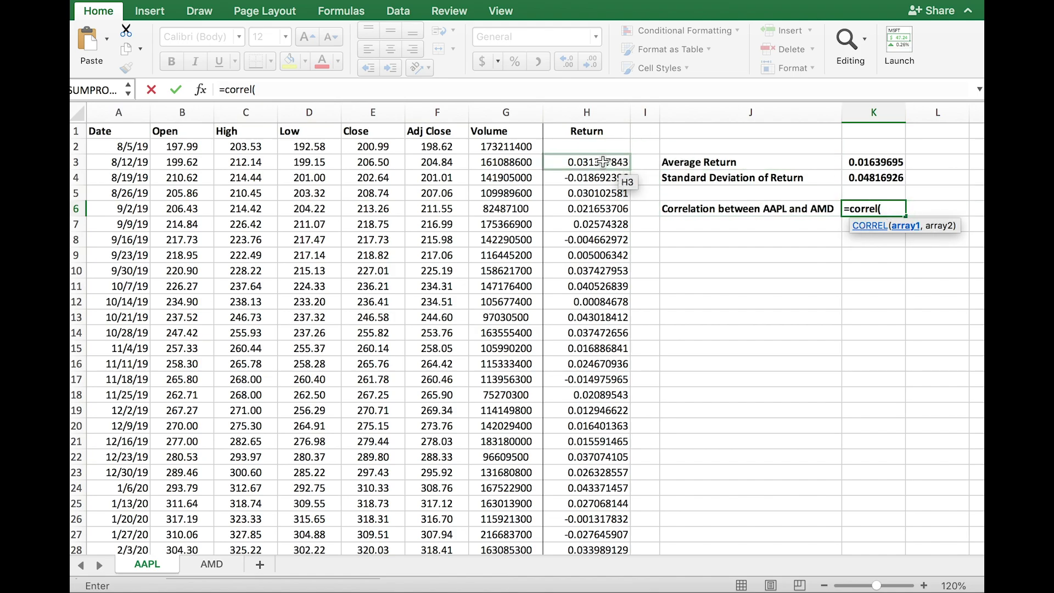
pyautogui.moveTo(602, 161); pyautogui.dragTo(602, 504)
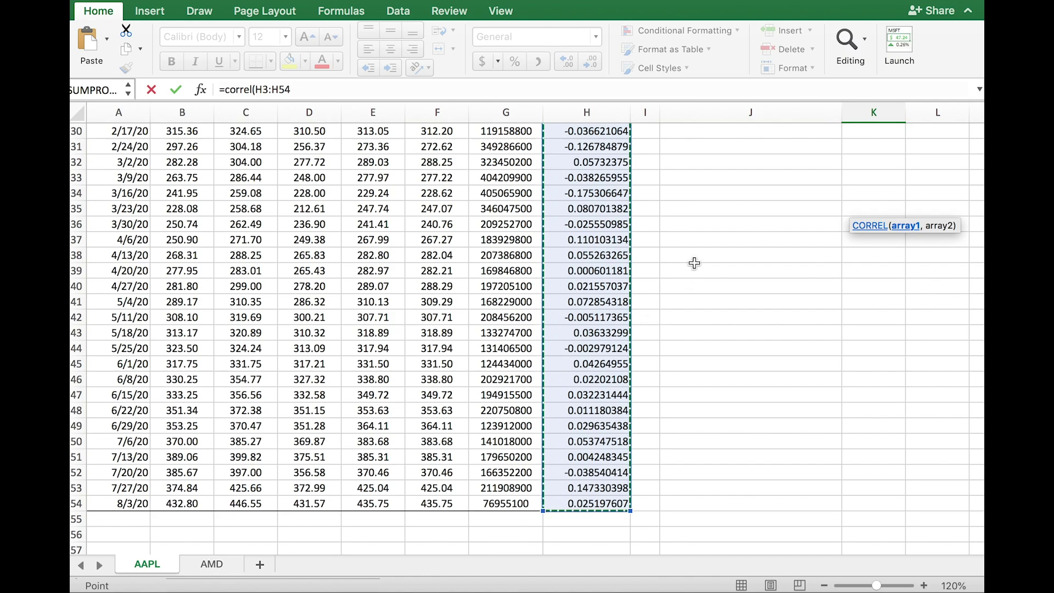
pyautogui.scroll(10, 709, 245)
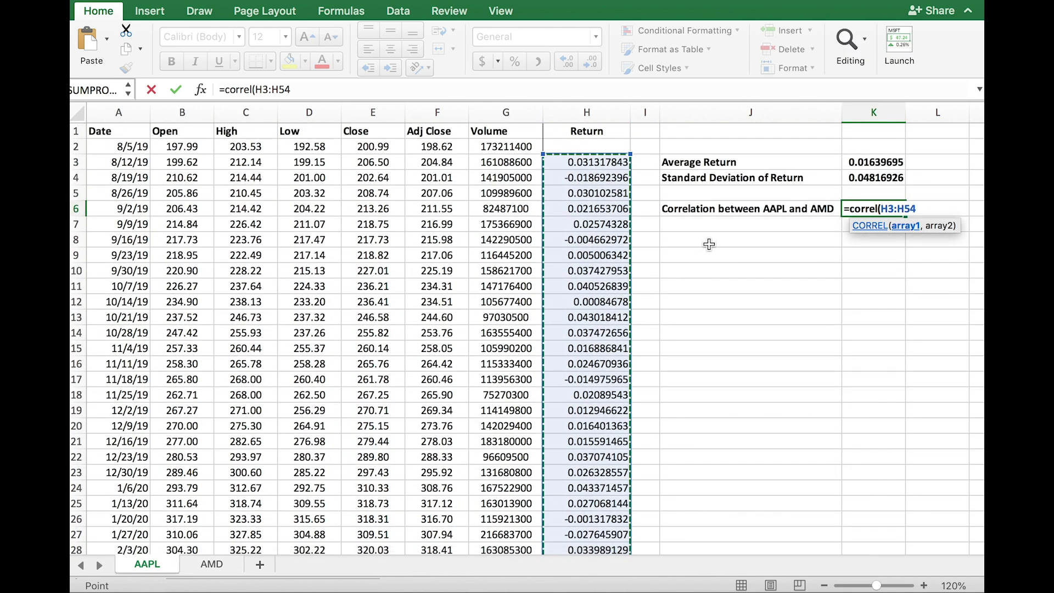
pyautogui.write(',')
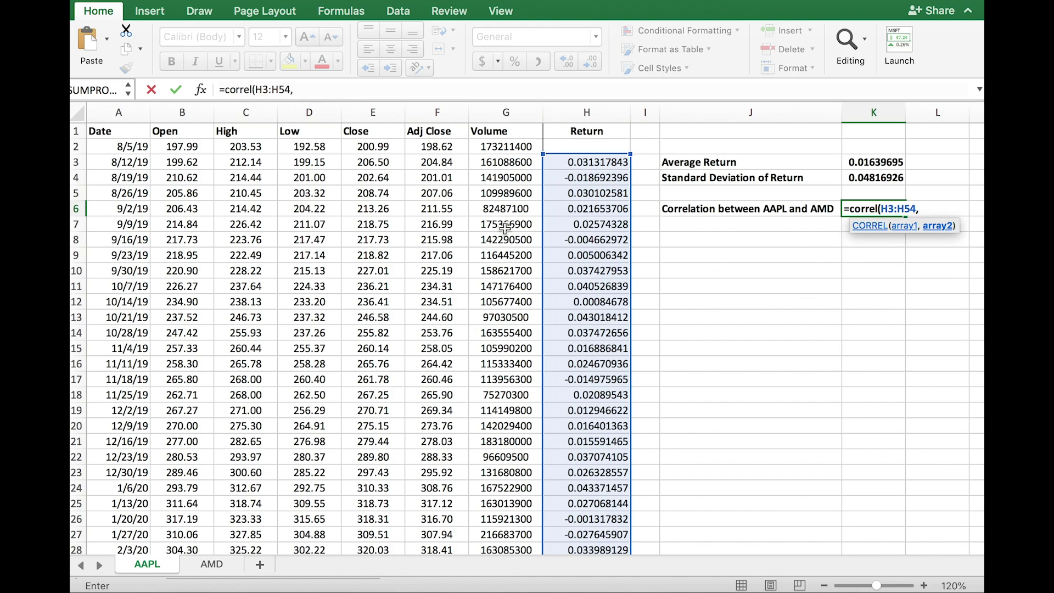
pyautogui.click(211, 564)
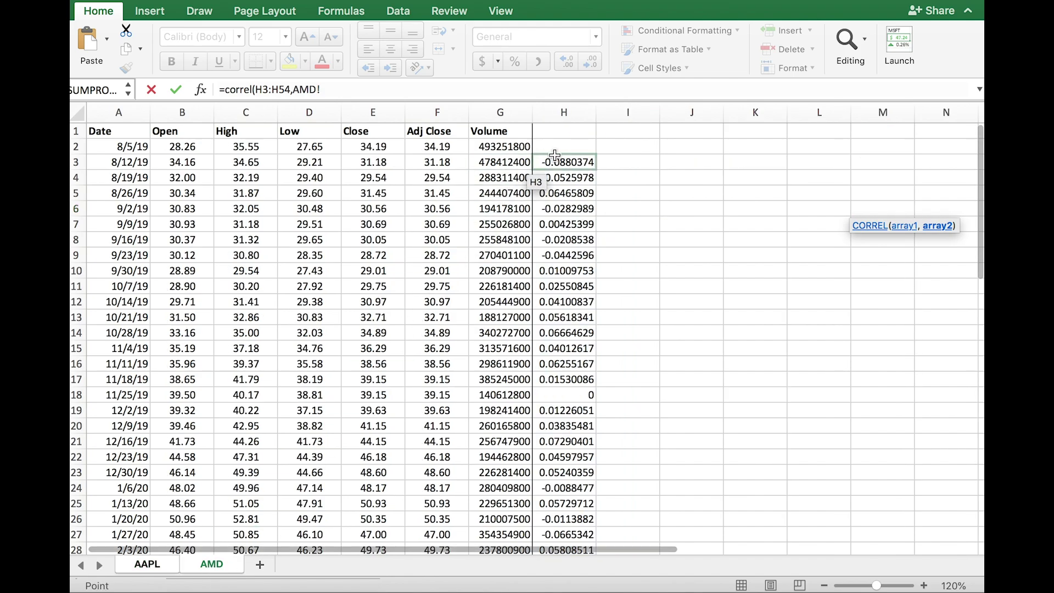
pyautogui.moveTo(570, 161); pyautogui.dragTo(572, 515)
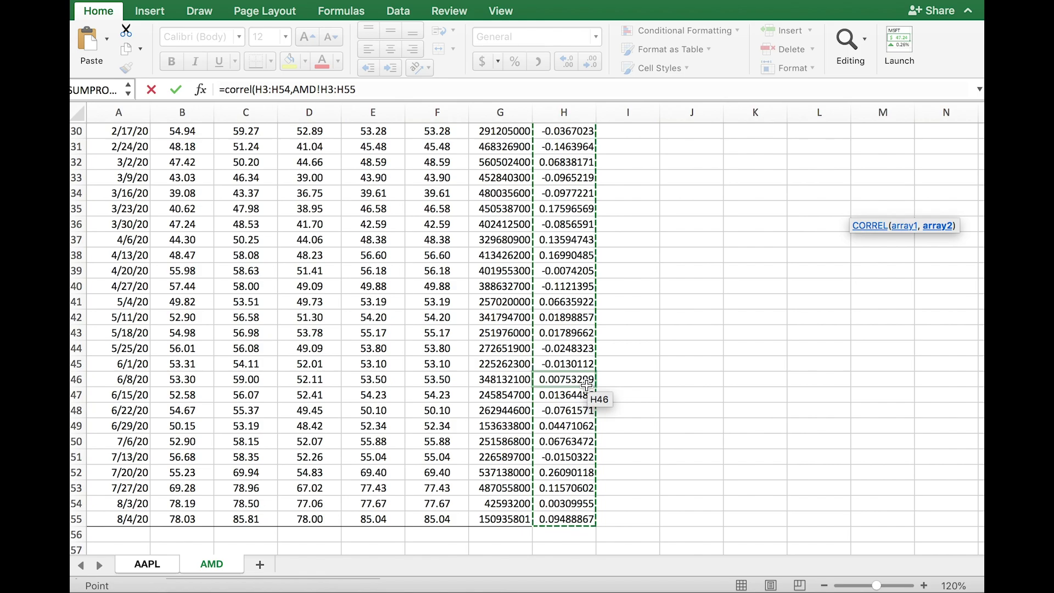
pyautogui.press('Return')
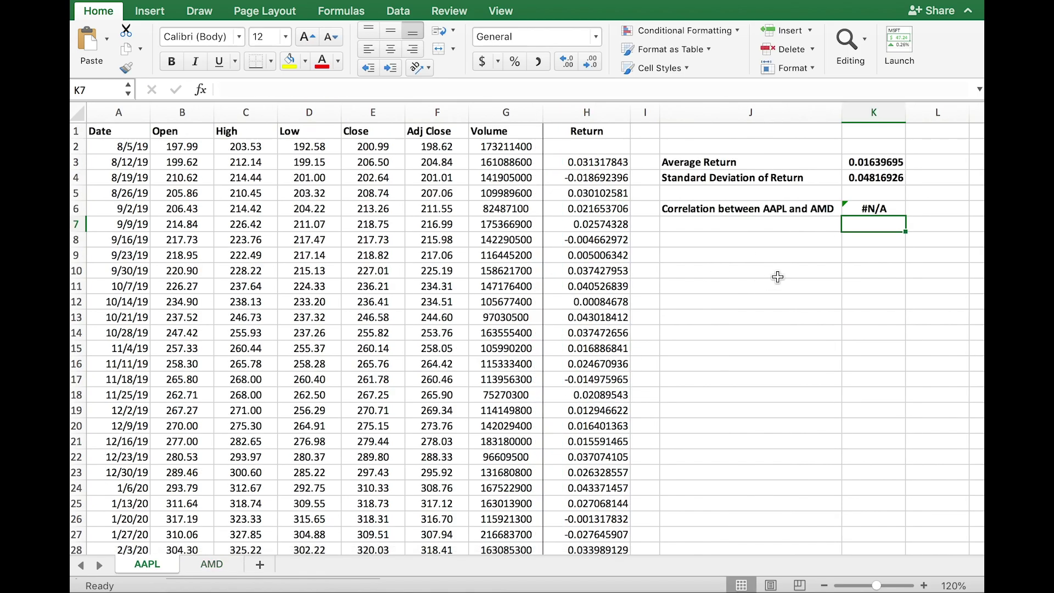
# Check the ranges in the K6 correlation formula against the first and last rows of AAPL's Return data
pyautogui.press('Up')
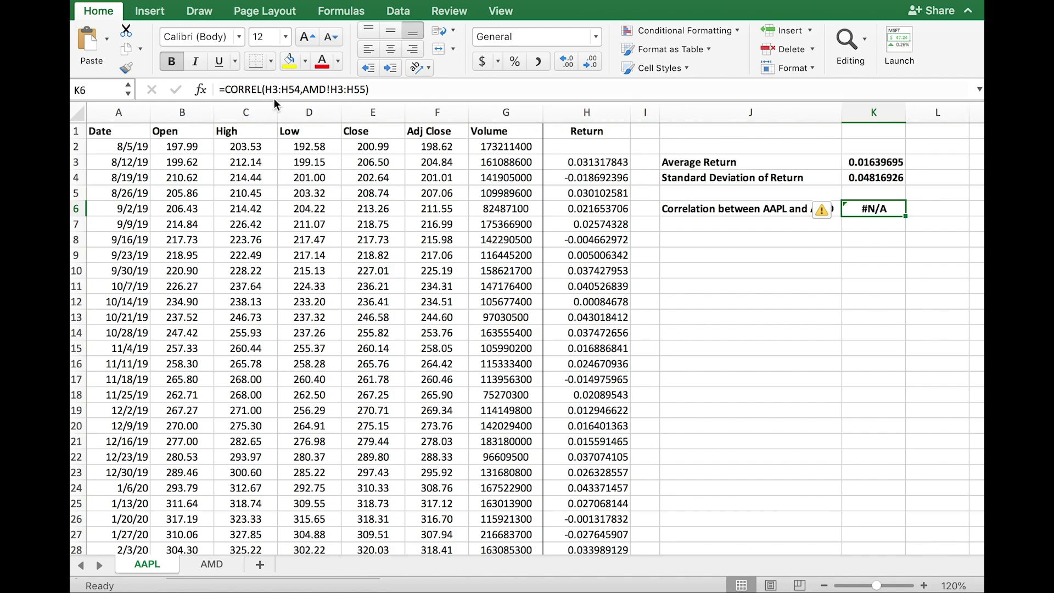
pyautogui.click(581, 162)
pyautogui.scroll(-5, 572, 299)
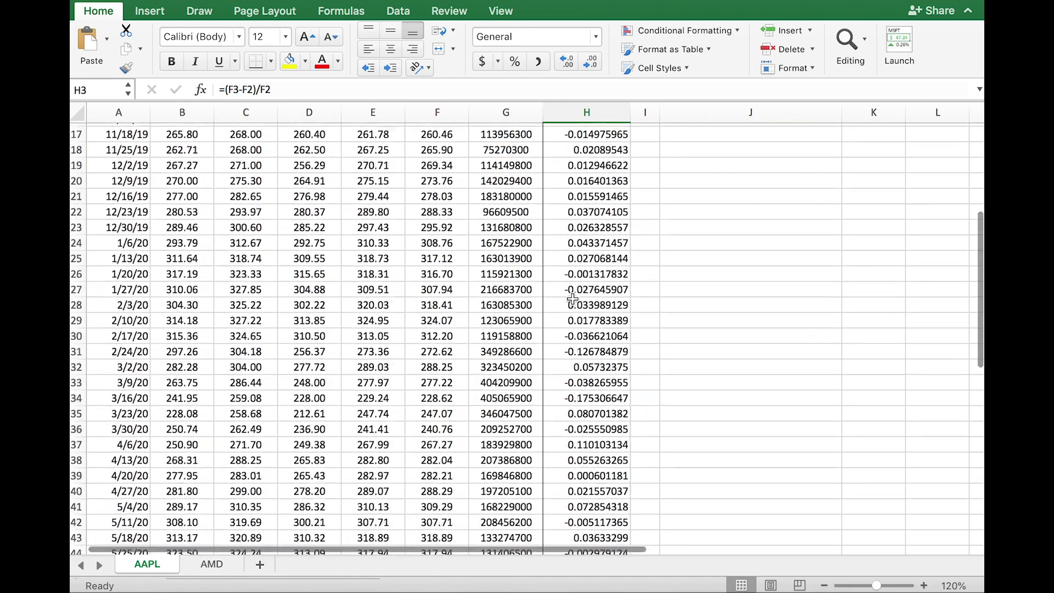
pyautogui.scroll(-9, 572, 299)
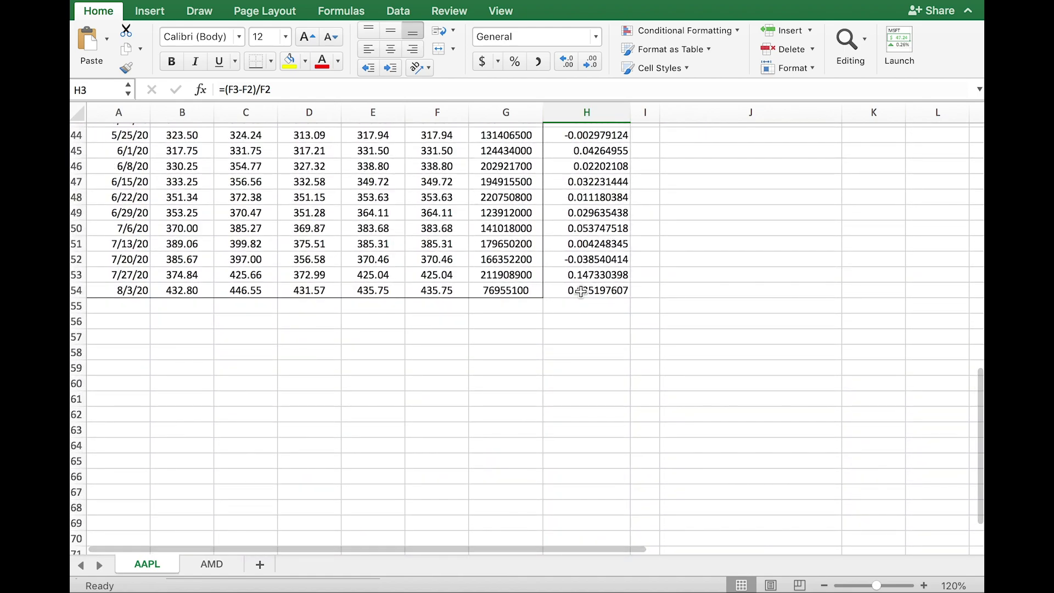
pyautogui.click(581, 292)
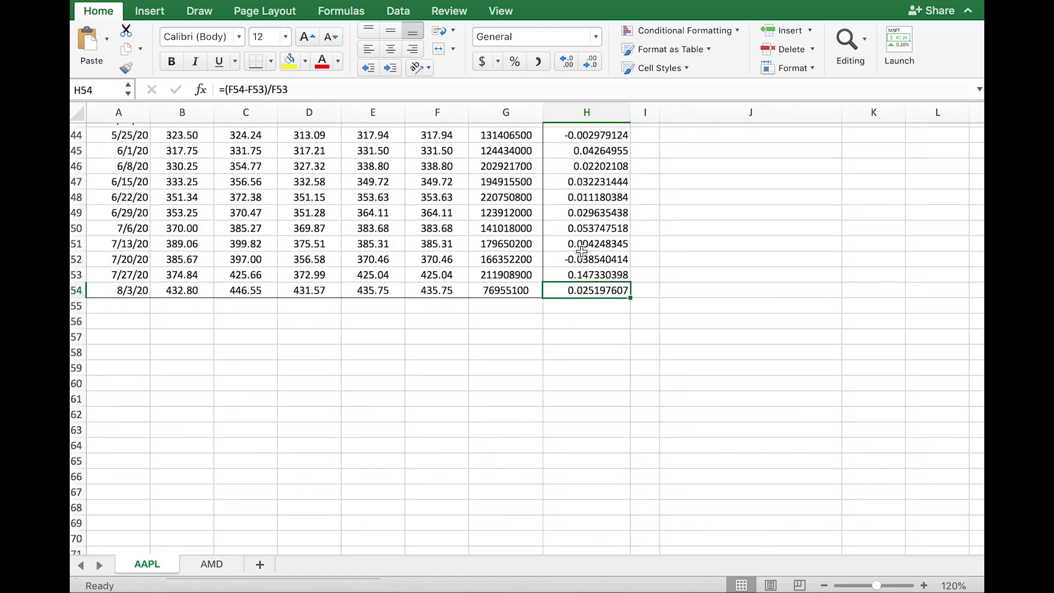
pyautogui.scroll(14, 581, 250)
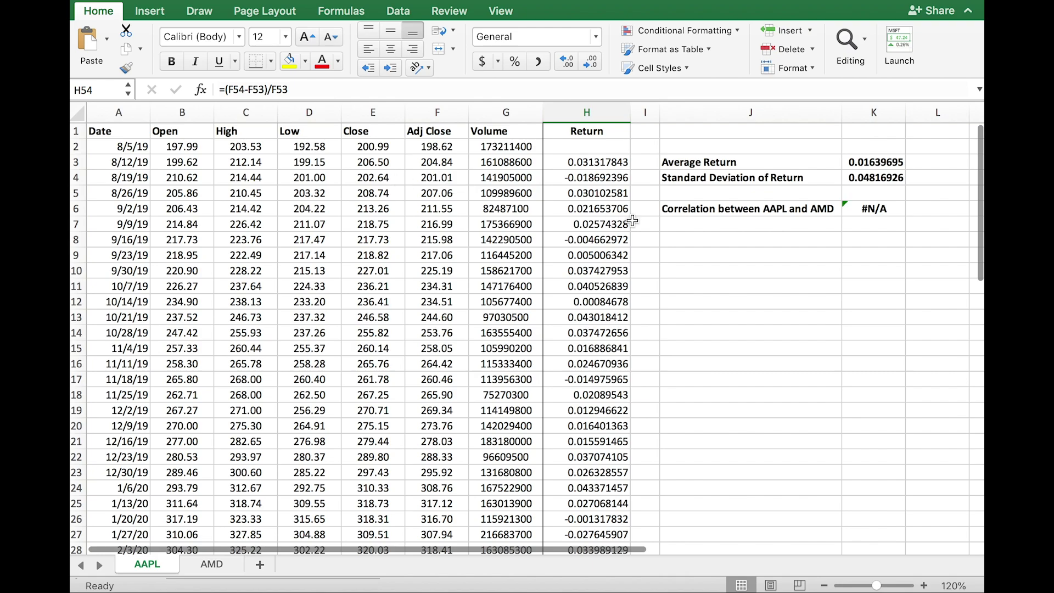
pyautogui.click(876, 209)
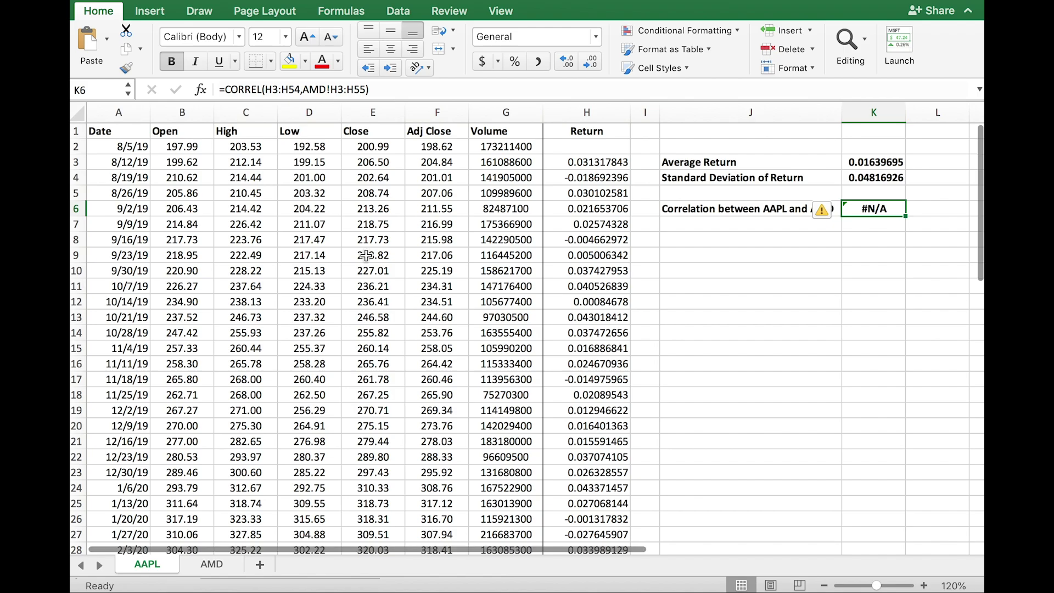
pyautogui.scroll(-11, 382, 407)
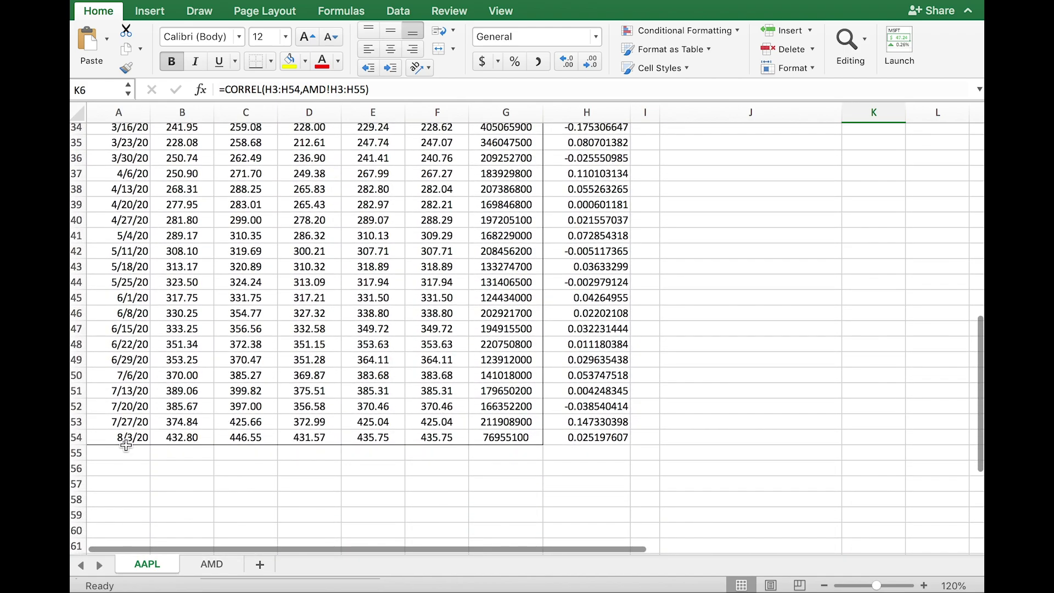
pyautogui.moveTo(121, 439); pyautogui.dragTo(502, 437)
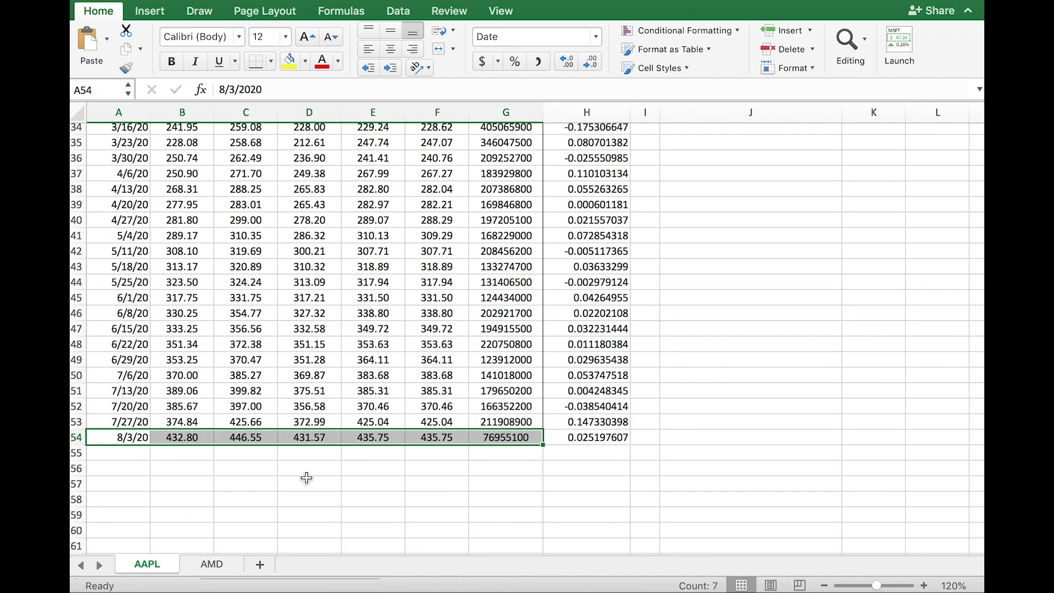
# On the AMD sheet, clear the 8/4/20 row (A55:H55) so the data ends at 8/3/20
pyautogui.click(212, 564)
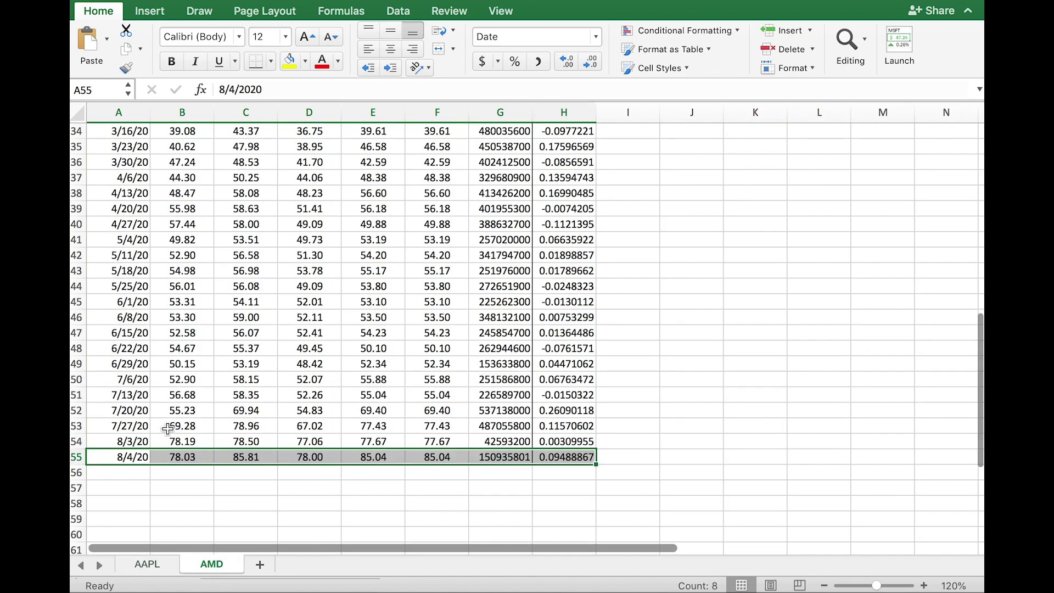
pyautogui.click(182, 488)
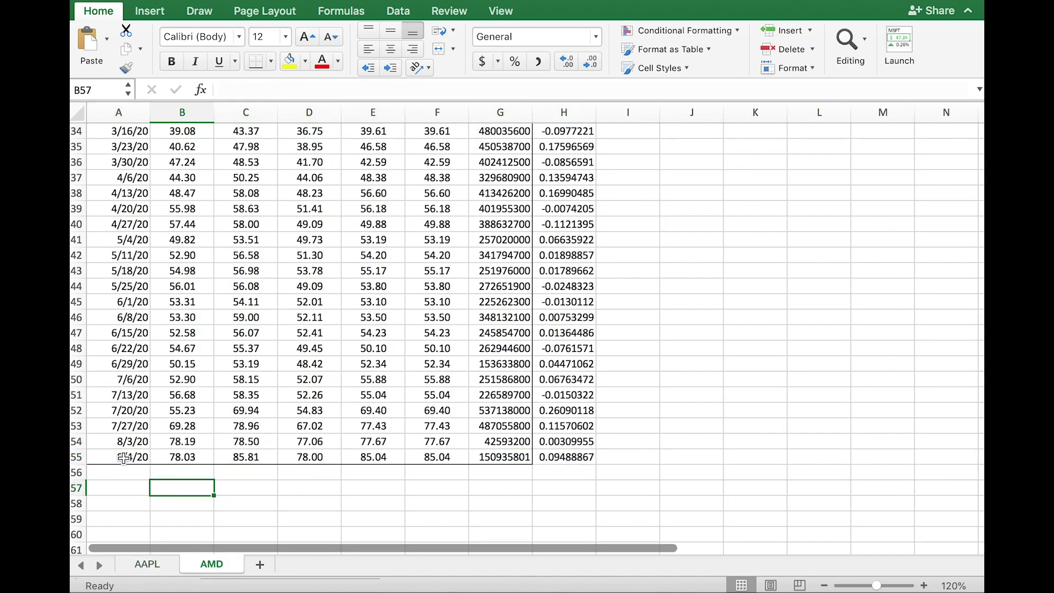
pyautogui.moveTo(124, 459); pyautogui.dragTo(557, 459)
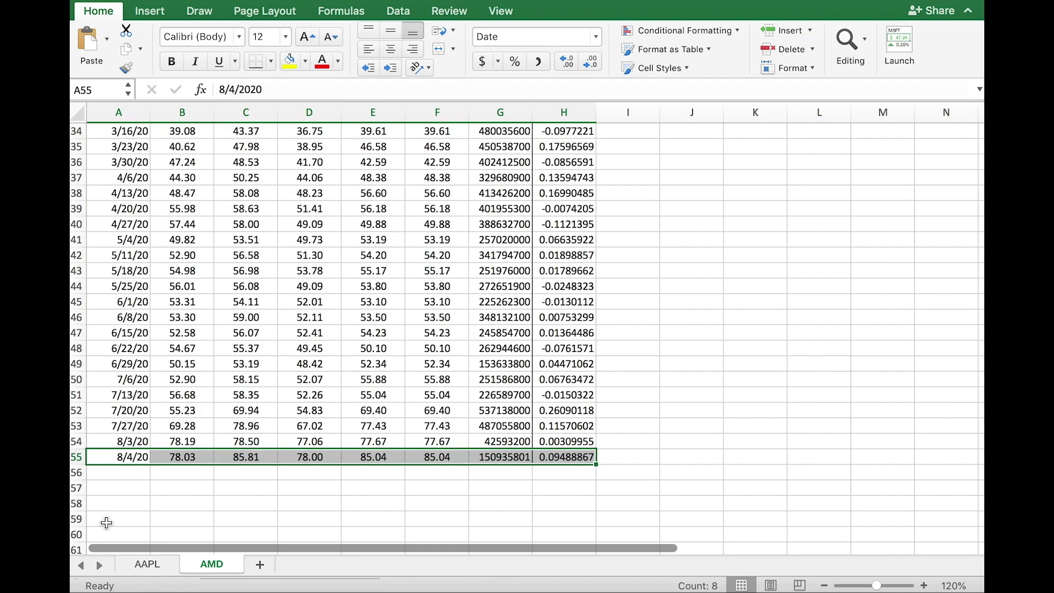
pyautogui.press('Delete')
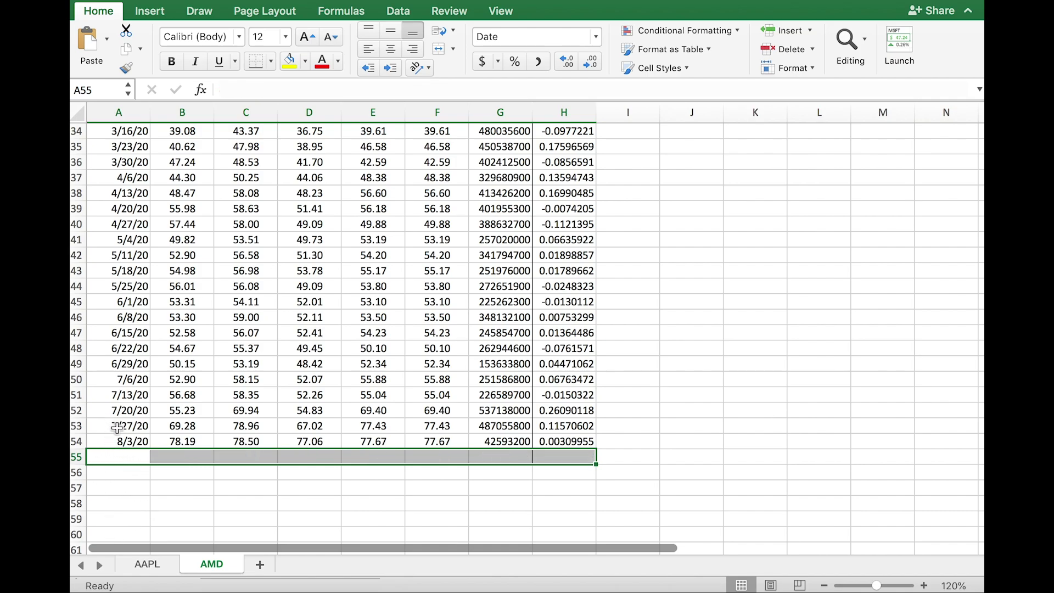
pyautogui.click(112, 443)
pyautogui.moveTo(111, 443); pyautogui.dragTo(574, 442)
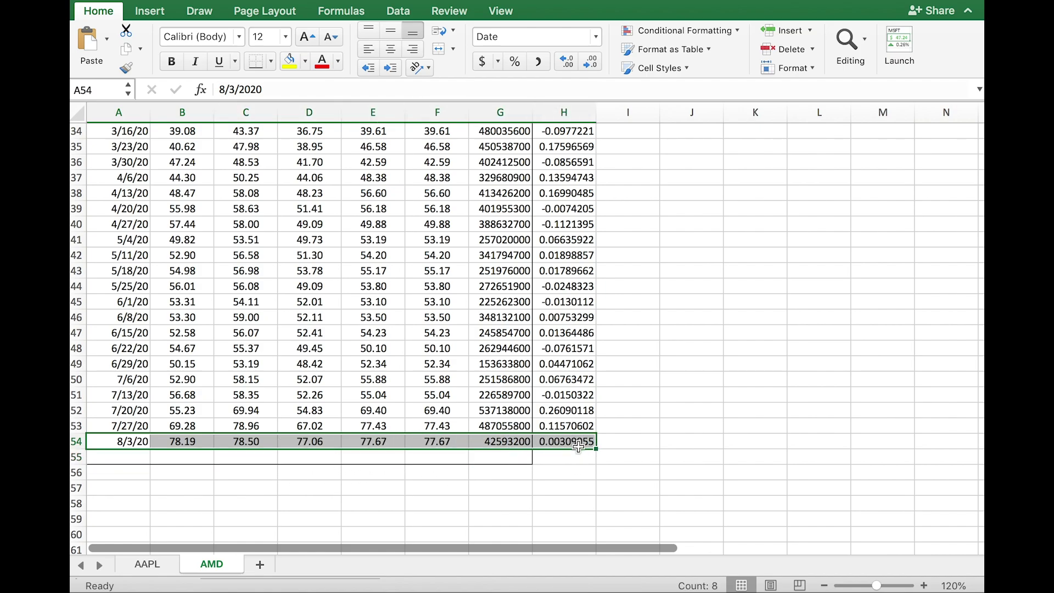
pyautogui.scroll(15, 693, 411)
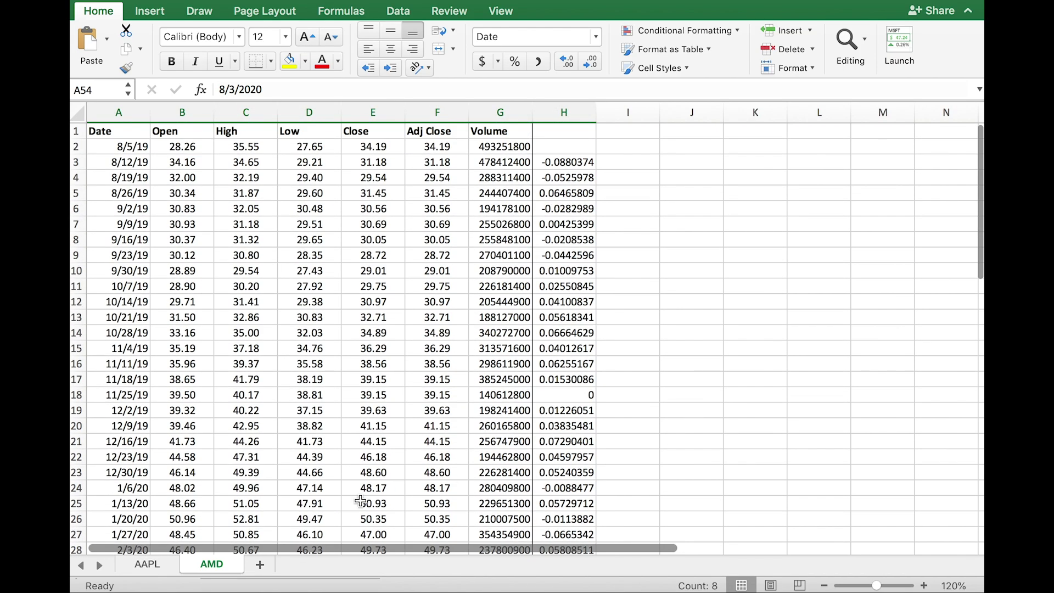
# Compare the row ranges of the return data in column H on the AAPL and AMD sheets, from row 3 to the final date
pyautogui.click(144, 565)
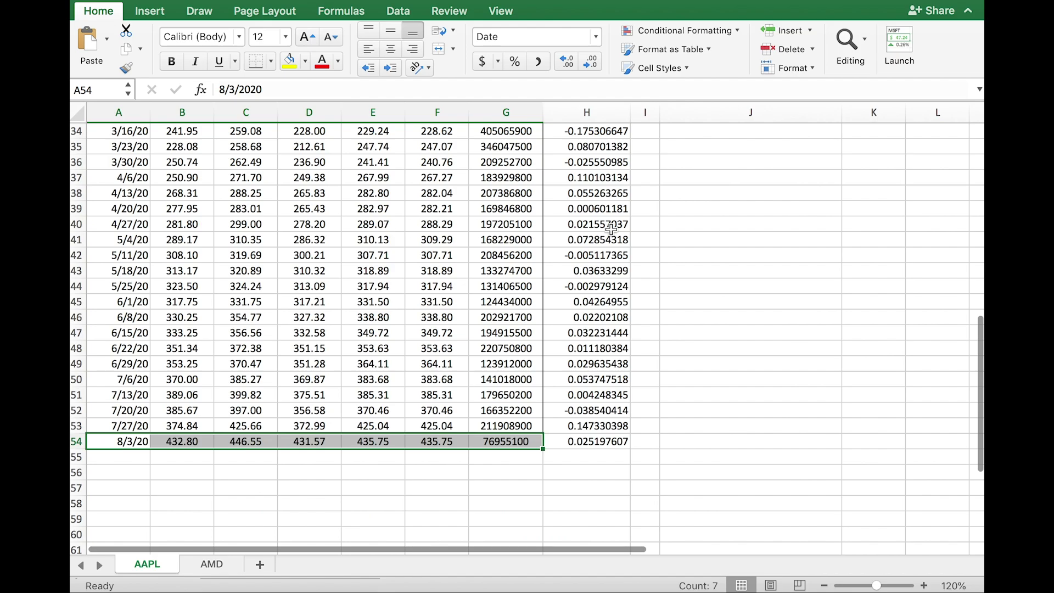
pyautogui.scroll(15, 610, 230)
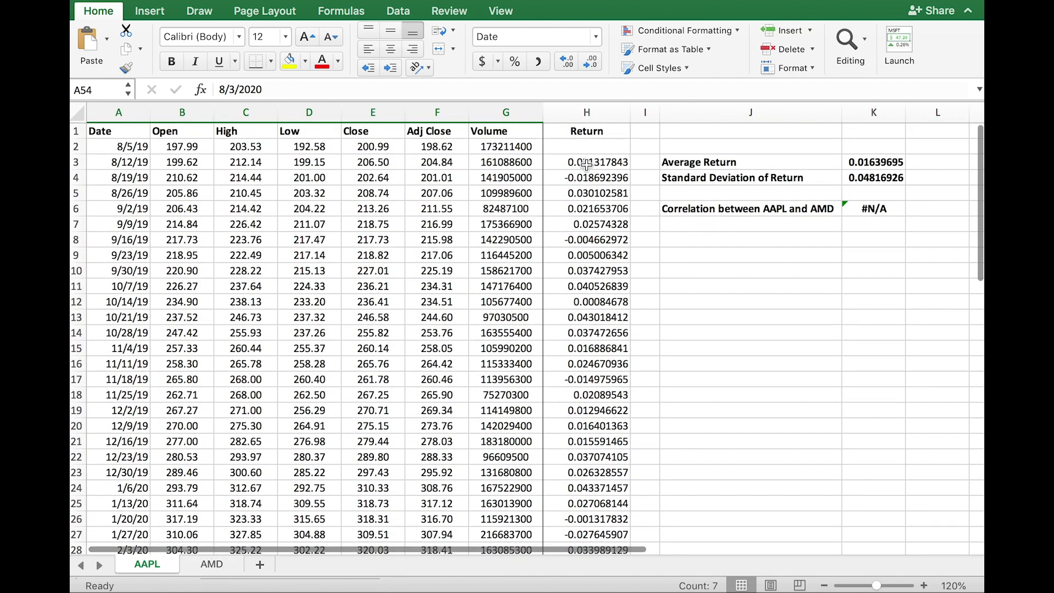
pyautogui.moveTo(582, 162); pyautogui.dragTo(604, 516)
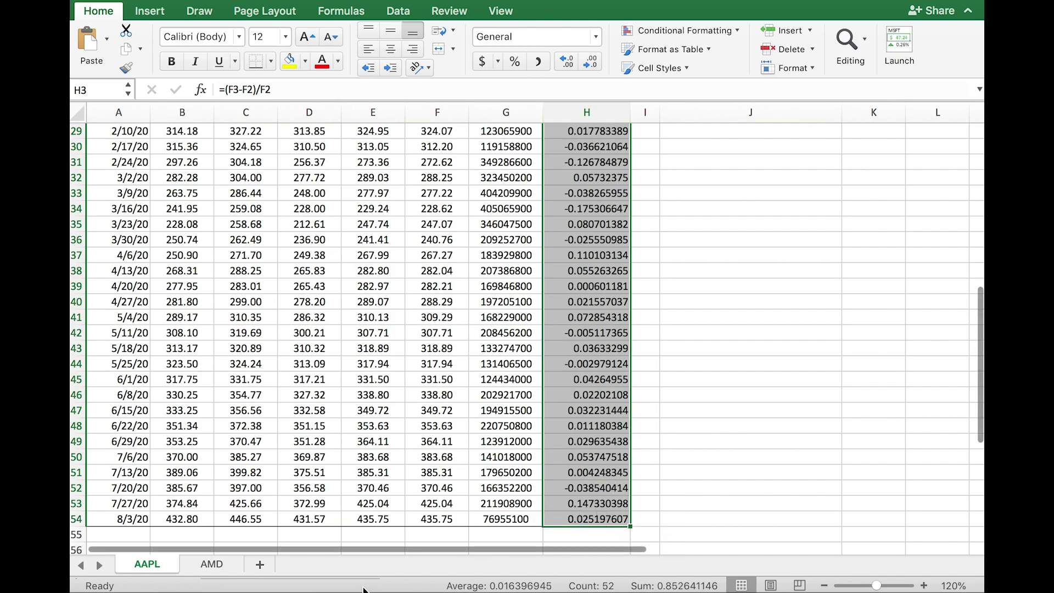
pyautogui.click(212, 564)
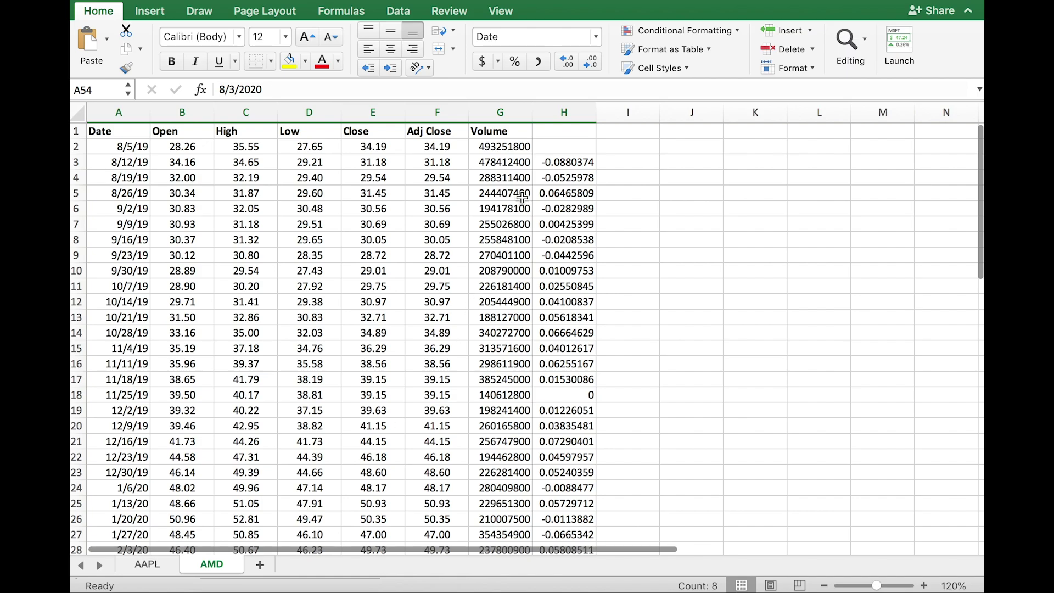
pyautogui.moveTo(554, 163); pyautogui.dragTo(127, 537)
pyautogui.click(639, 491)
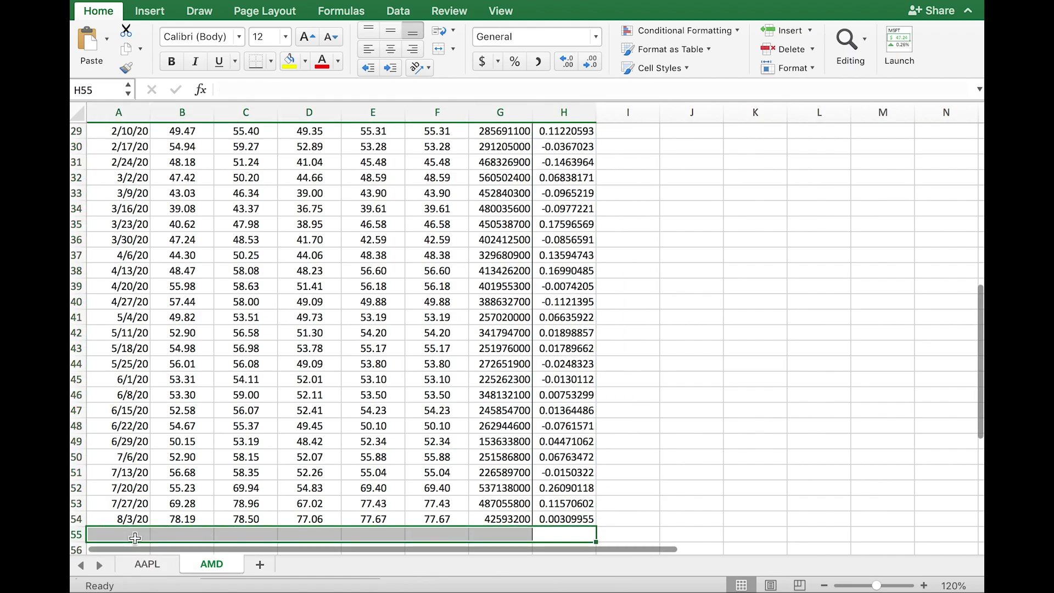
pyautogui.click(643, 411)
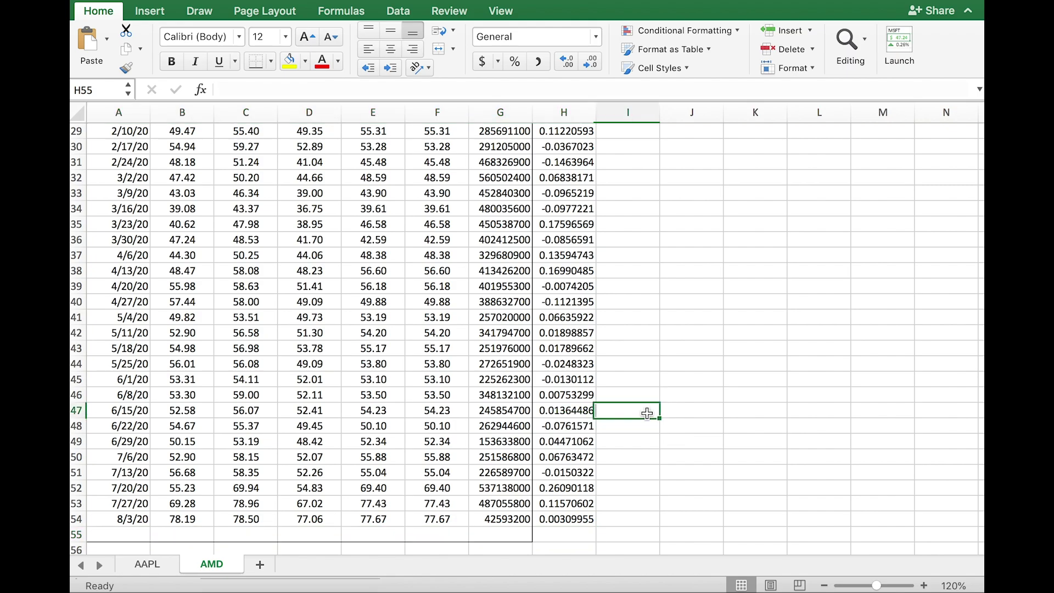
# On the AAPL sheet, correct the K6 correlation formula to =CORREL(H3:H54,AMD!H3:H54)
pyautogui.click(147, 565)
pyautogui.scroll(10, 741, 236)
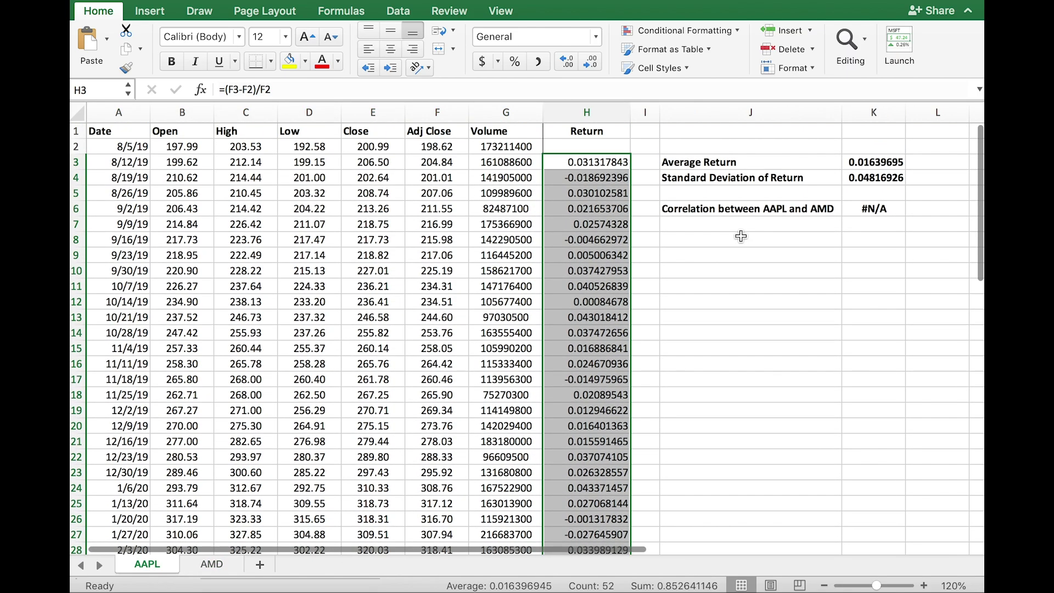
pyautogui.hscroll(1, 741, 236)
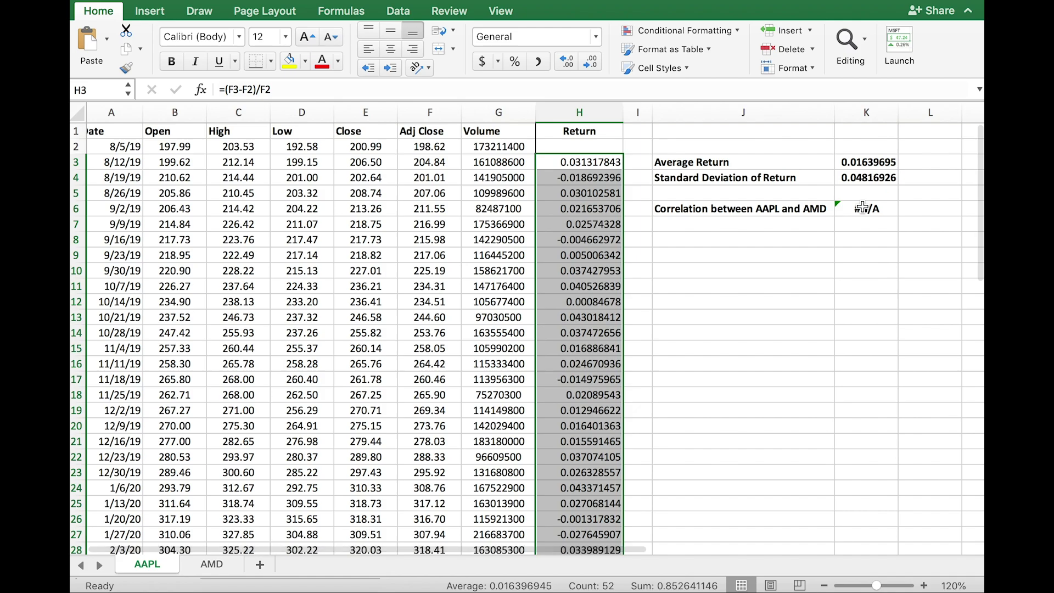
pyautogui.click(862, 207)
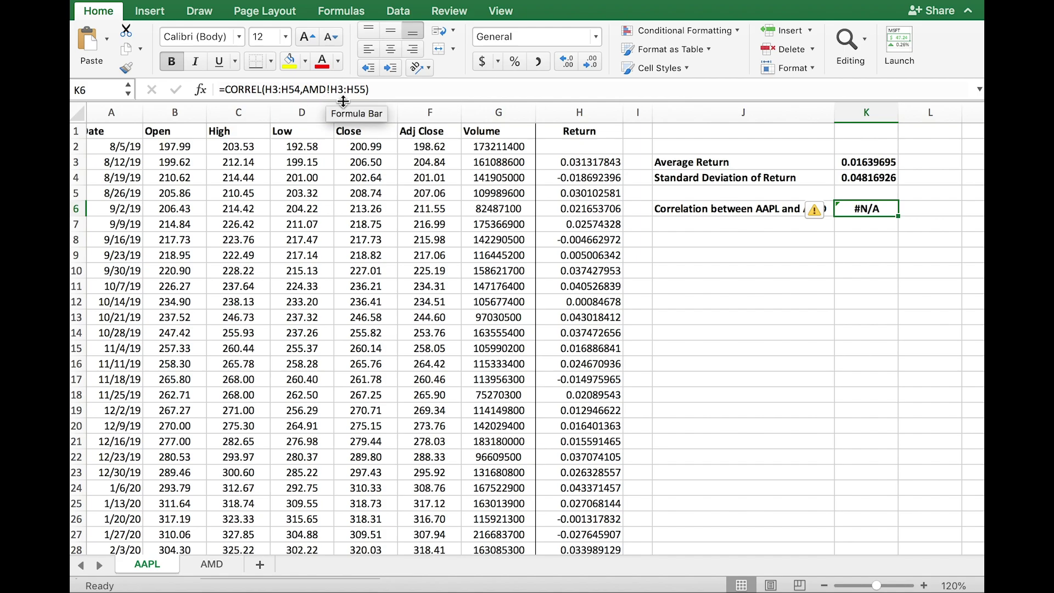
pyautogui.moveTo(359, 91); pyautogui.dragTo(366, 91)
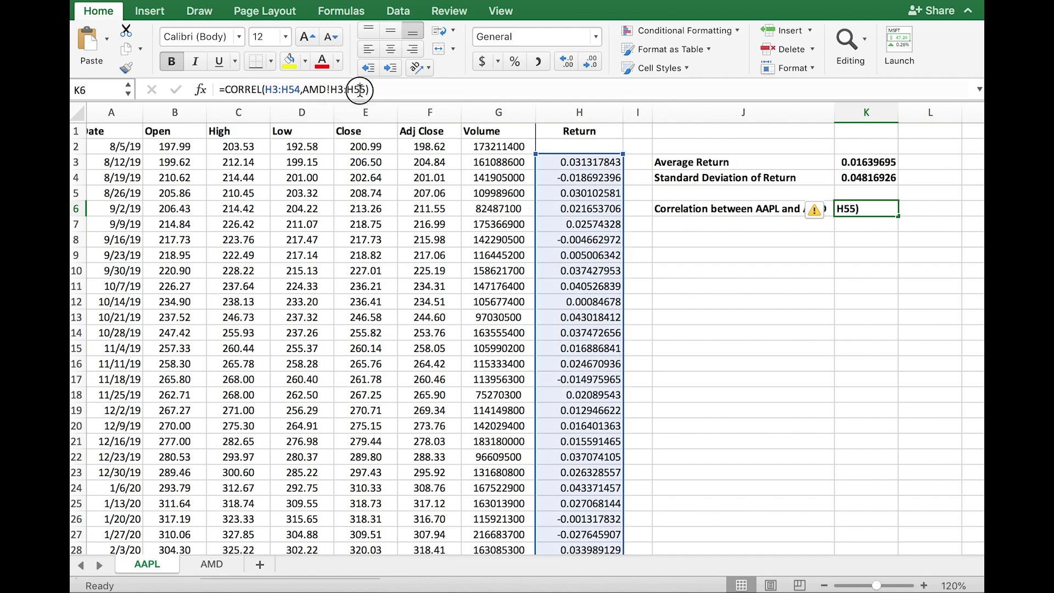
pyautogui.write('4')
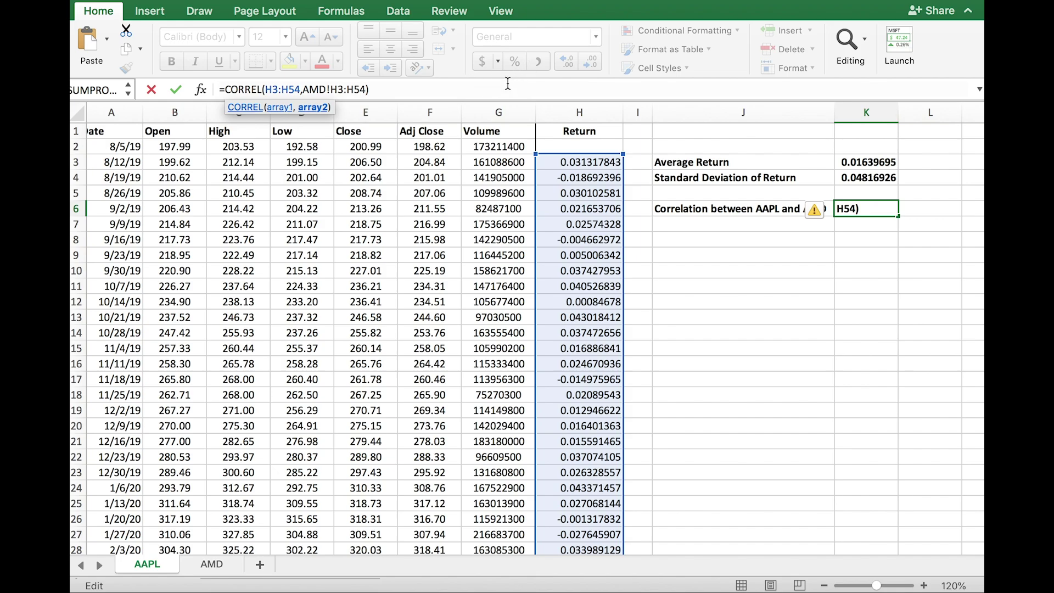
pyautogui.press('Return')
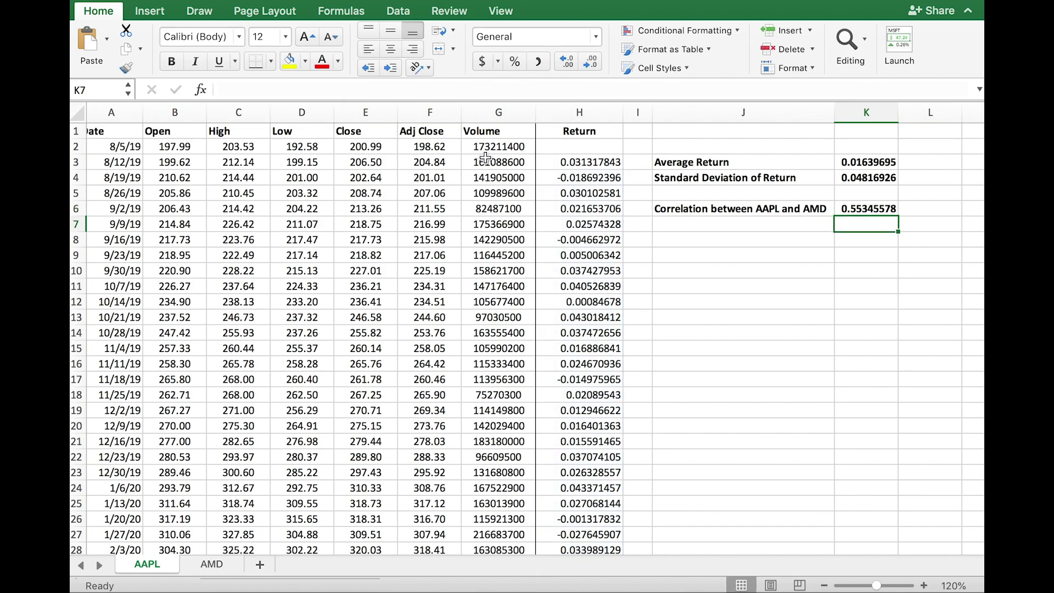
pyautogui.click(863, 212)
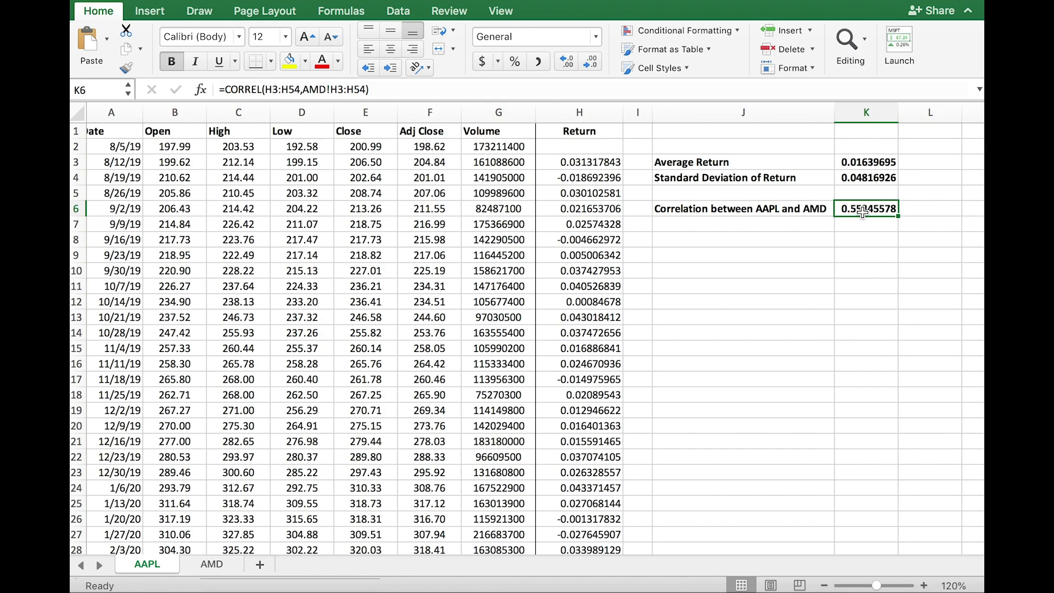